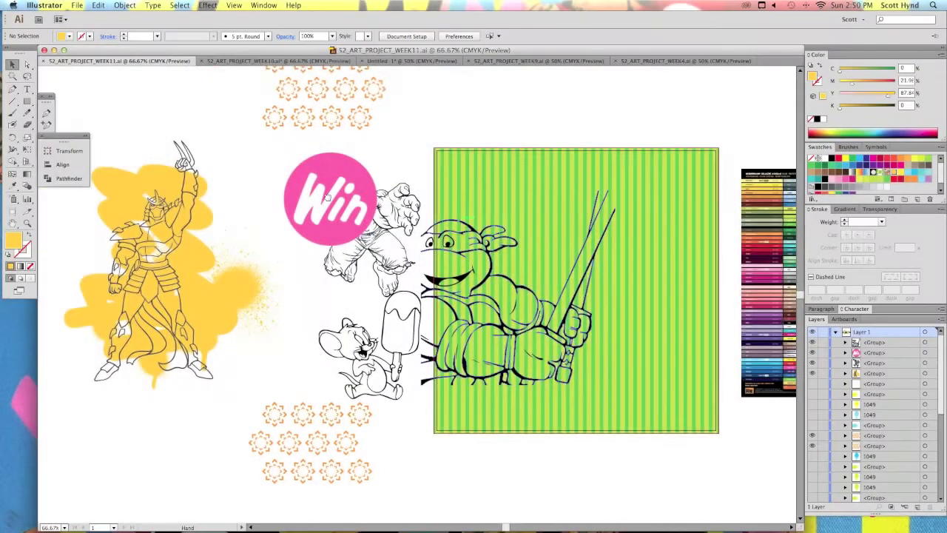
Select the turtle line art and enlarge it over the green striped square
left_click_drag(327, 196, 226, 185)
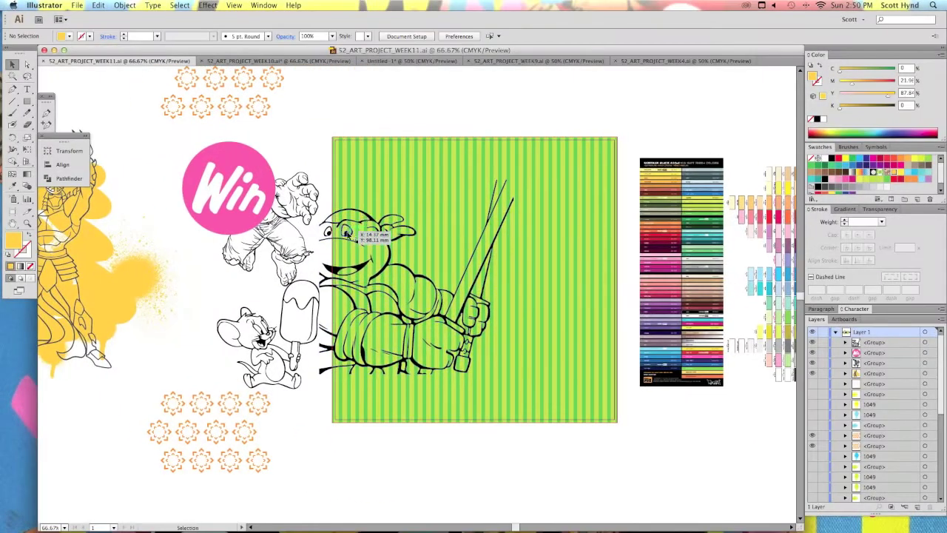
left_click(368, 214)
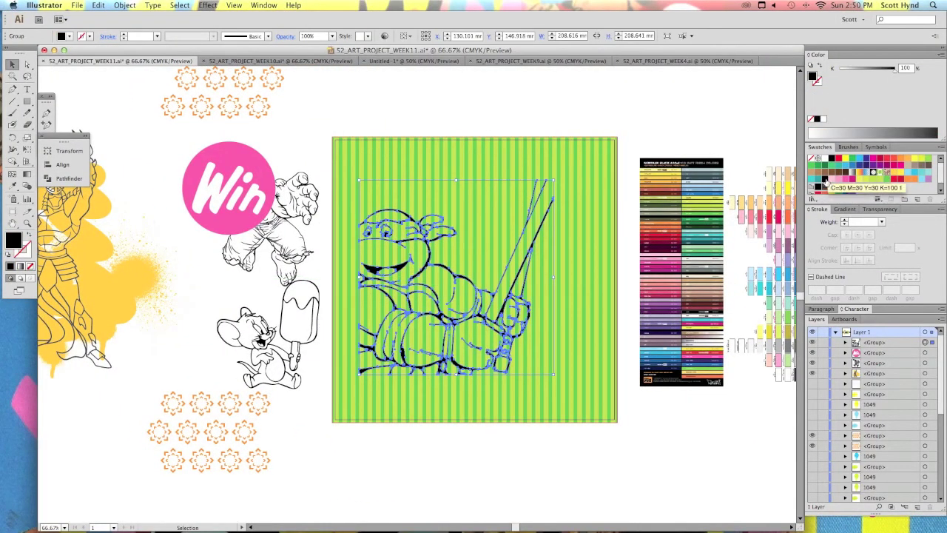
left_click(825, 181)
mouse_move(552, 179)
left_mouse_down()
mouse_move(512, 113)
mouse_move(464, 99)
left_mouse_up()
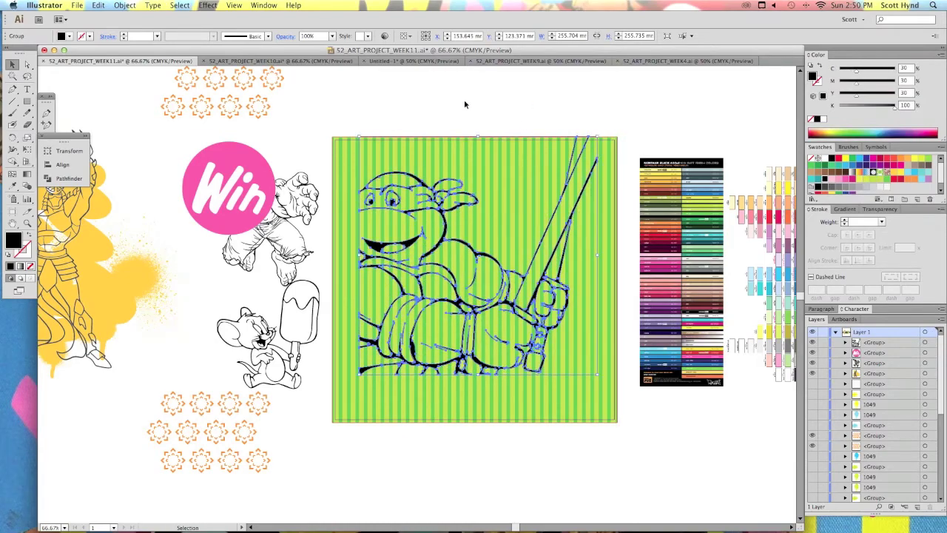
left_click(464, 99)
key("super+equal")
key("super+equal")
key("super+equal")
Nudge the turtle down-left and scale it to about 306 mm wide
left_click_drag(414, 272, 289, 416)
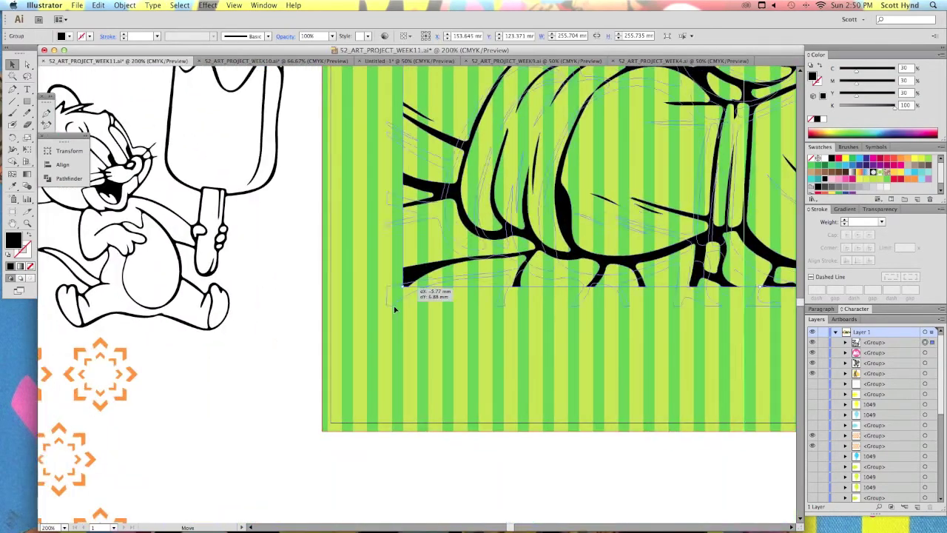
key("super+minus")
key("super+minus")
scroll(511, 218, "up", 5)
scroll(511, 218, "right", 7)
left_click_drag(423, 229, 488, 167)
Save the file, then drag the Shredder and yellow splatter onto the square
left_click(360, 142)
scroll(360, 142, "left", 5)
key("super+minus")
scroll(326, 151, "right", 1)
key("super+s")
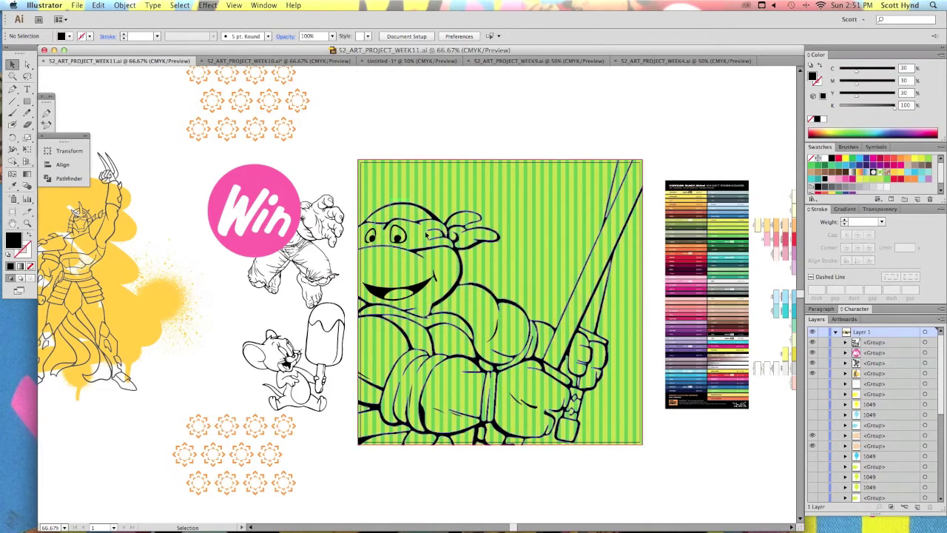
mouse_move(434, 243)
left_mouse_down()
mouse_move(97, 250)
mouse_move(540, 273)
left_mouse_up()
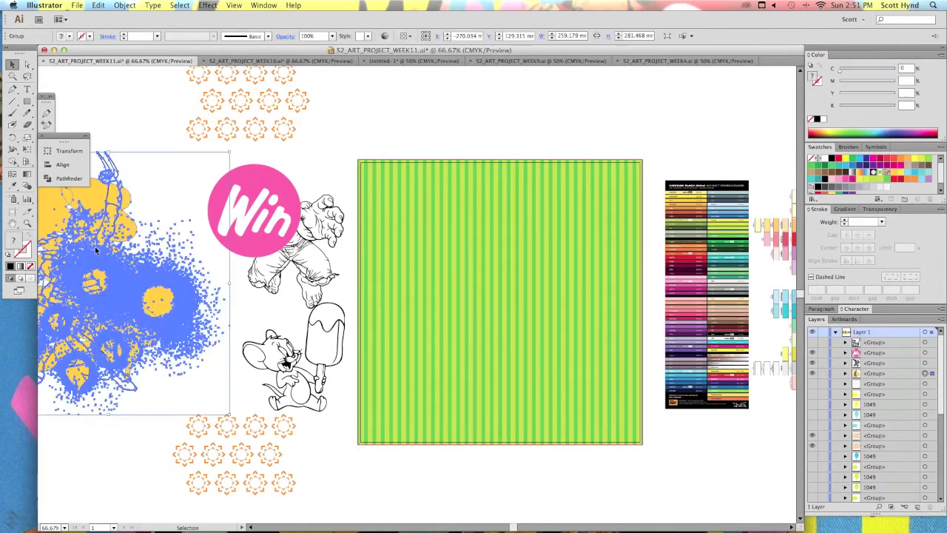
Place the pink Win circle at the square's top-left with copies on the lower turtle, then save
left_click(707, 444)
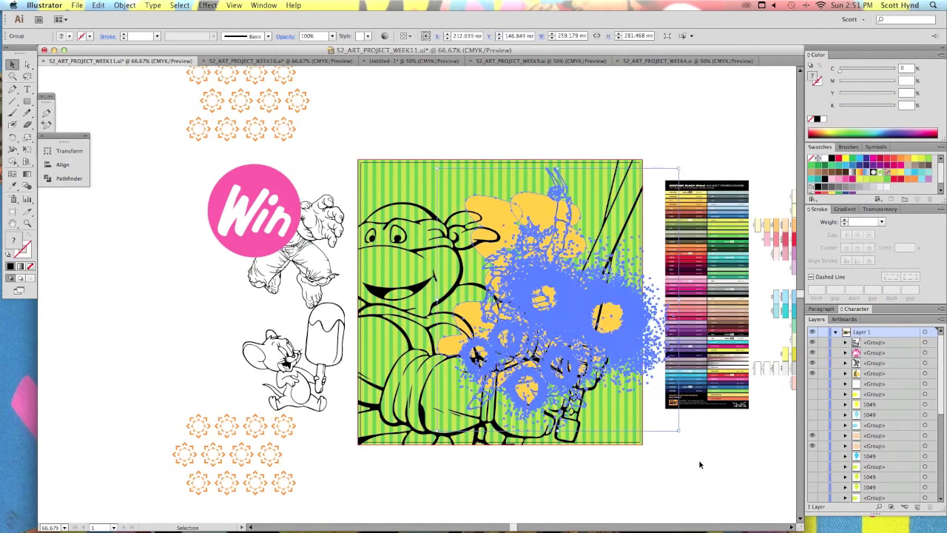
left_click_drag(237, 174, 409, 309)
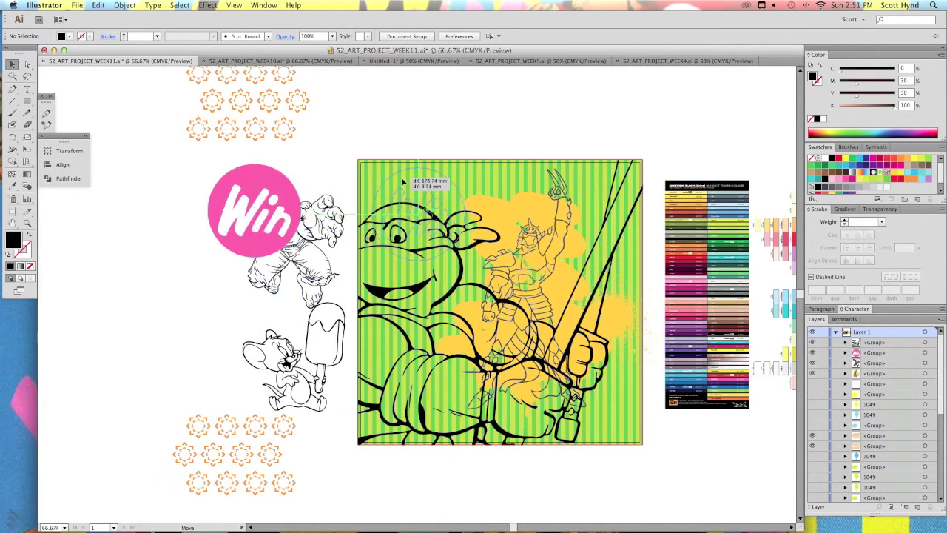
mouse_move(411, 307)
left_mouse_down()
mouse_move(416, 344)
mouse_move(621, 347)
left_mouse_up()
left_click(669, 446)
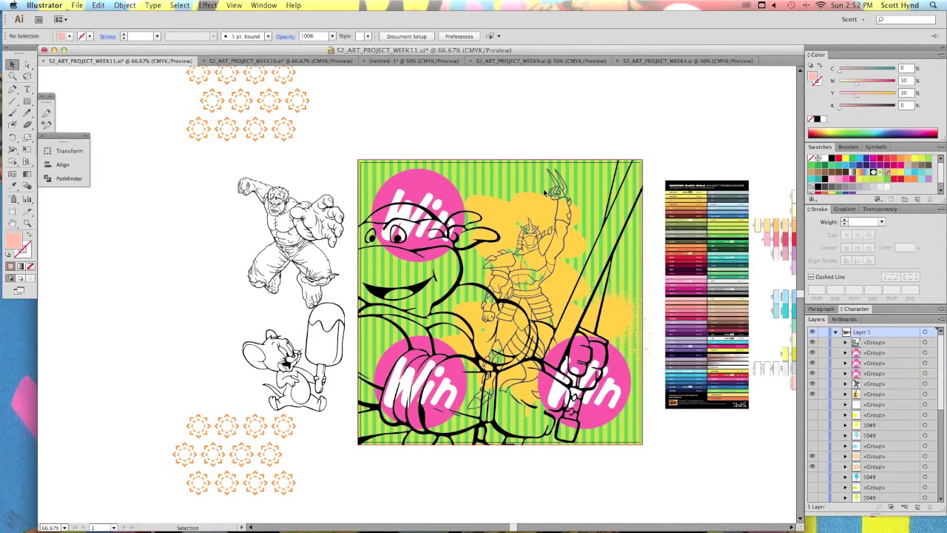
key("ctrl+s")
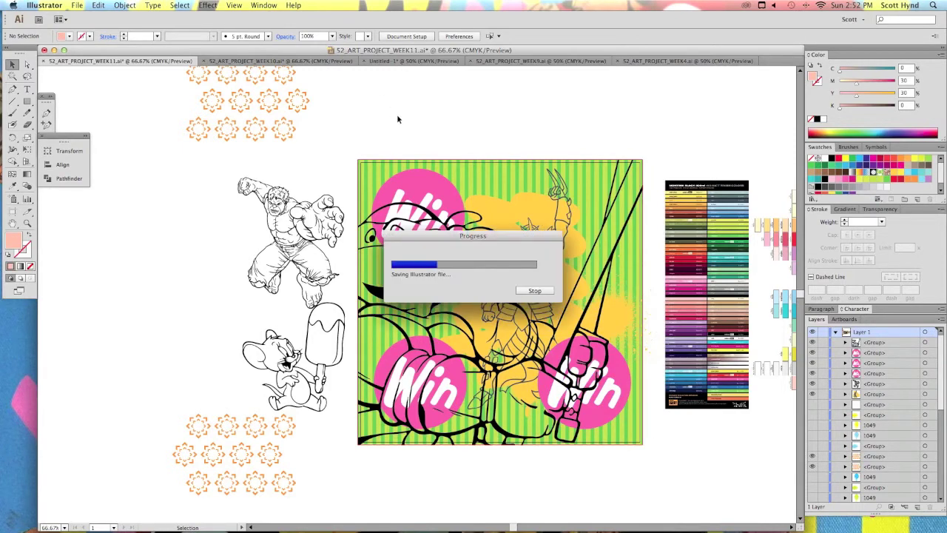
Move Hulk to the square's upper right and Jerry onto the square, then save
left_click_drag(286, 210, 577, 202)
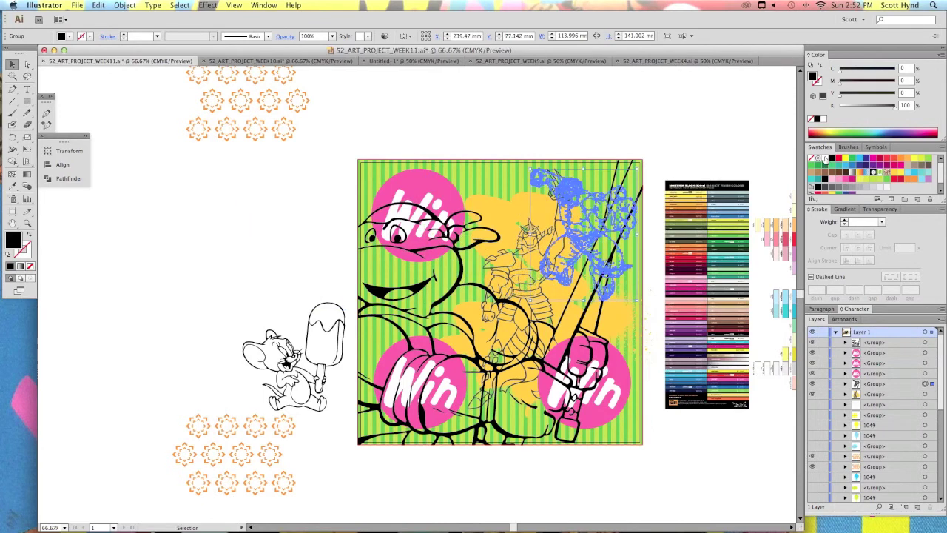
left_click(491, 112)
left_click_drag(261, 341, 394, 281)
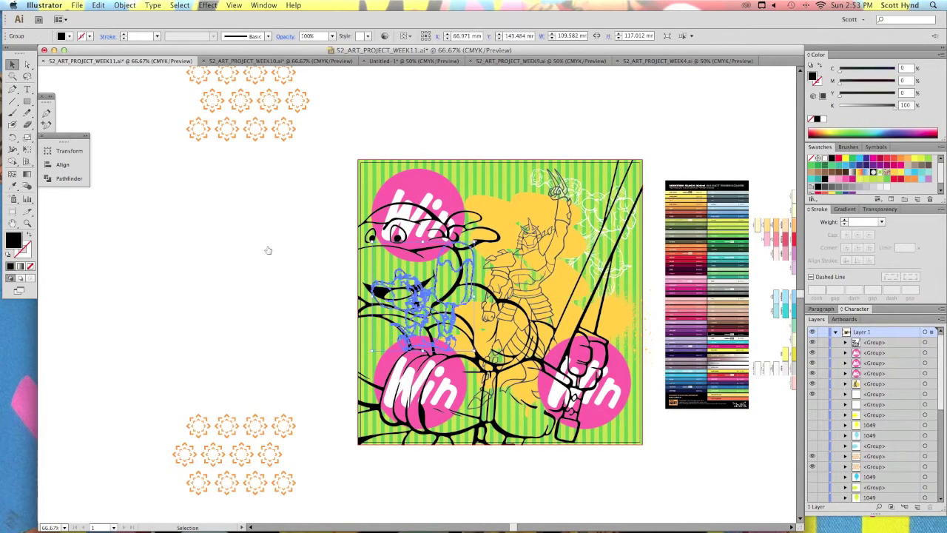
left_click(267, 250)
key("ctrl+s")
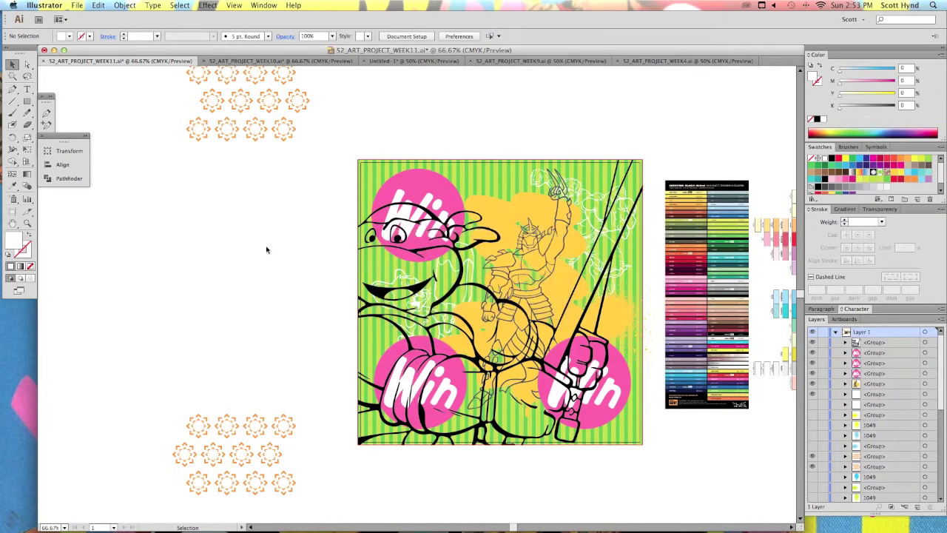
scroll(265, 248, "right", 2)
Place the two flower clusters at the square's top-left and bottom-right, recolour them light blue, and save
left_click_drag(260, 145, 391, 213)
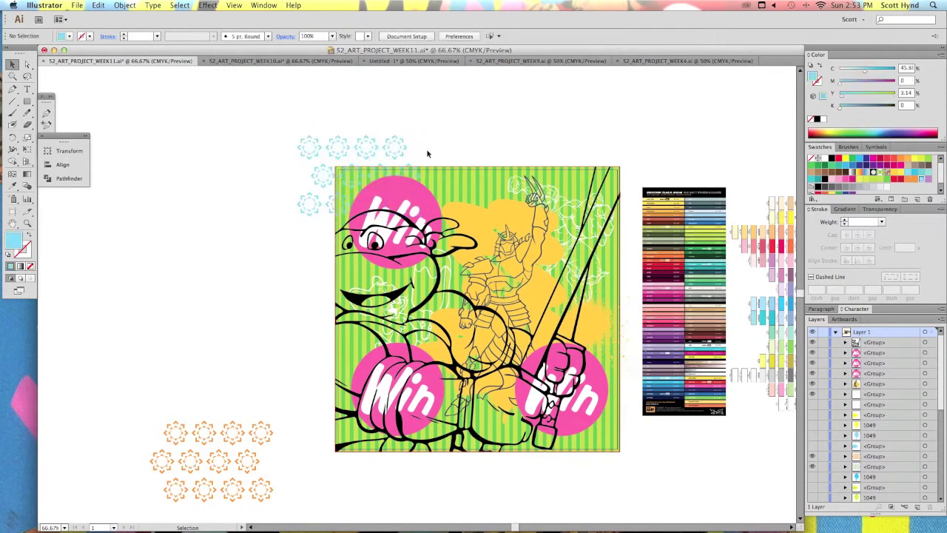
left_click(911, 174)
left_click(514, 117)
left_click_drag(258, 434, 624, 397)
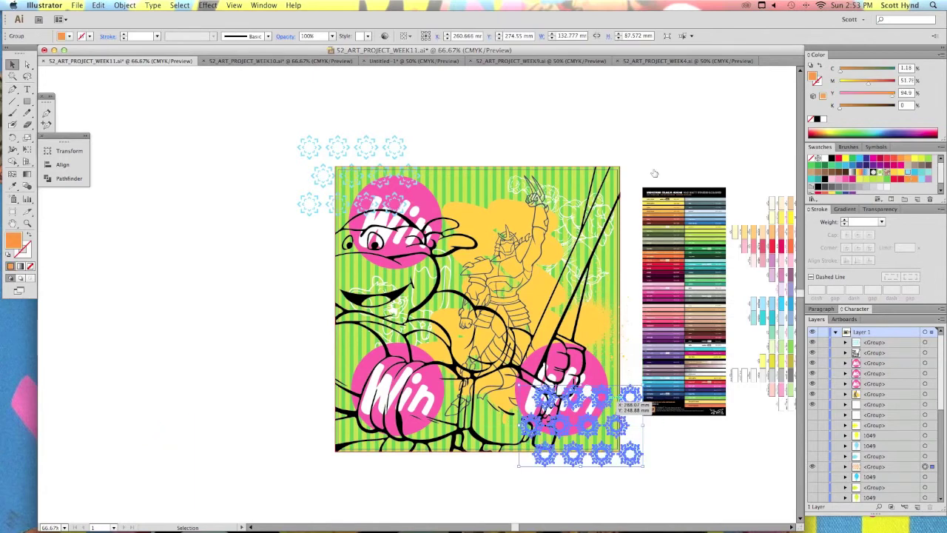
left_click(247, 269)
left_click(569, 461)
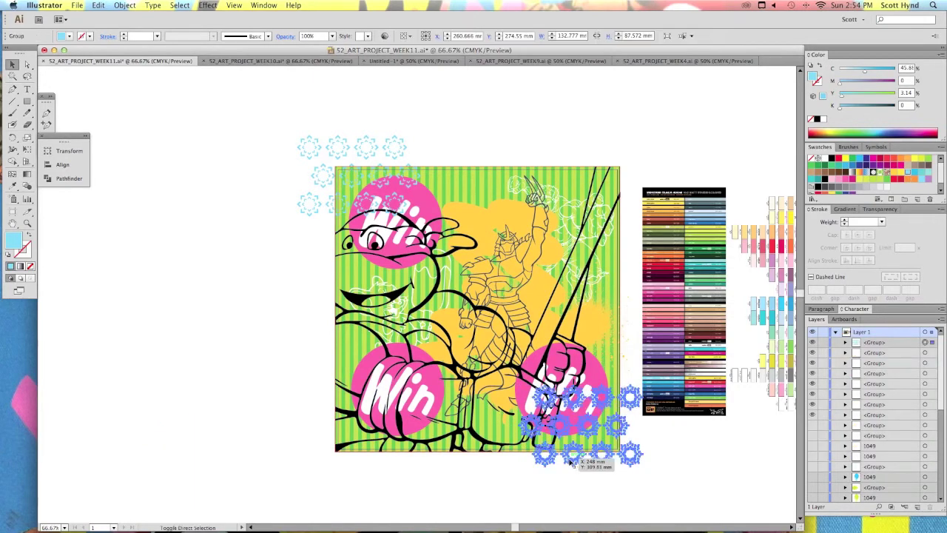
left_click(212, 289)
key("ctrl+s")
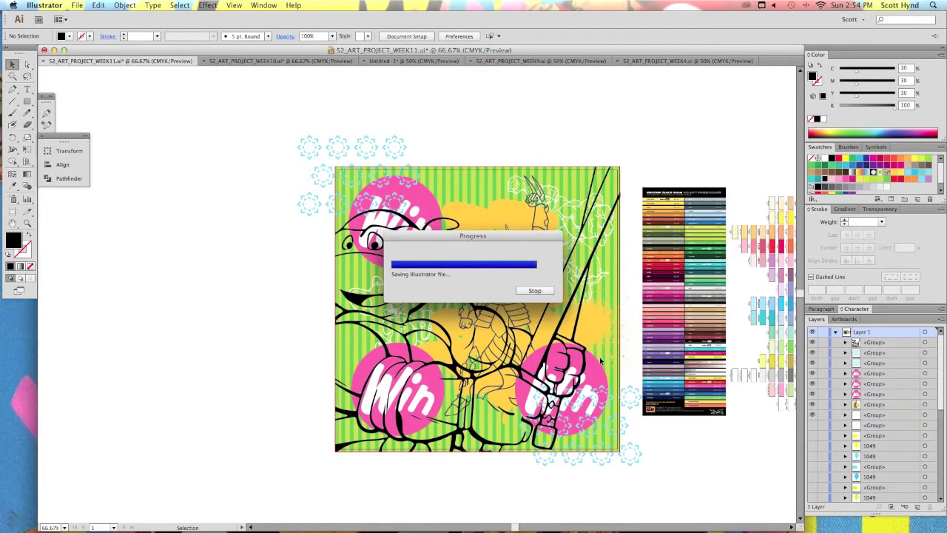
left_click(924, 425)
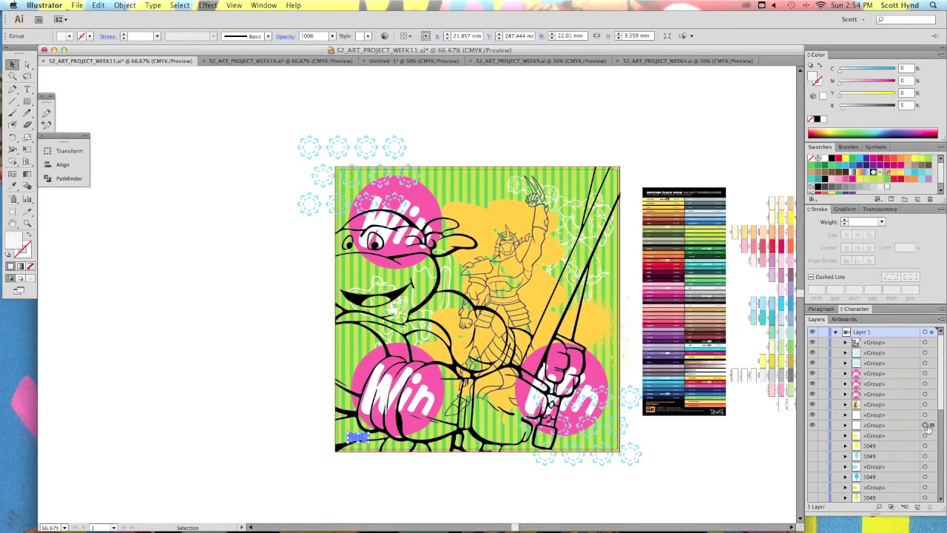
Reveal the hidden splatters and bring the blue-and-yellow splatter to the front
left_click(729, 461)
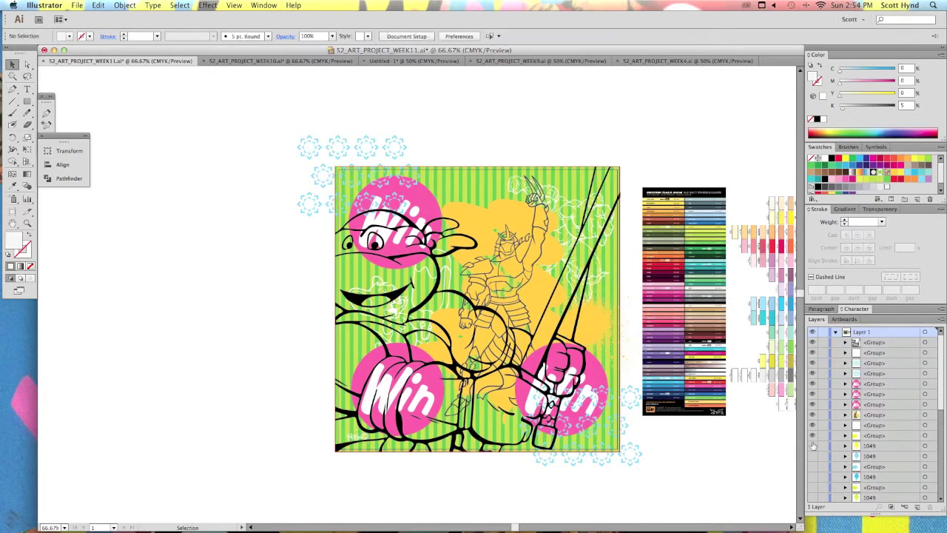
left_click_drag(812, 435, 812, 447)
left_click(814, 462)
left_click(925, 443)
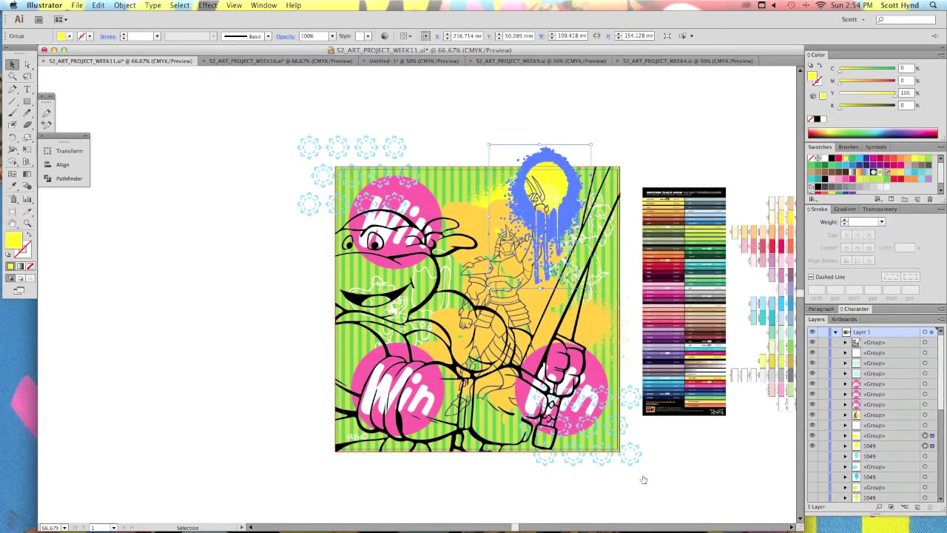
key("super+shift+bracketright")
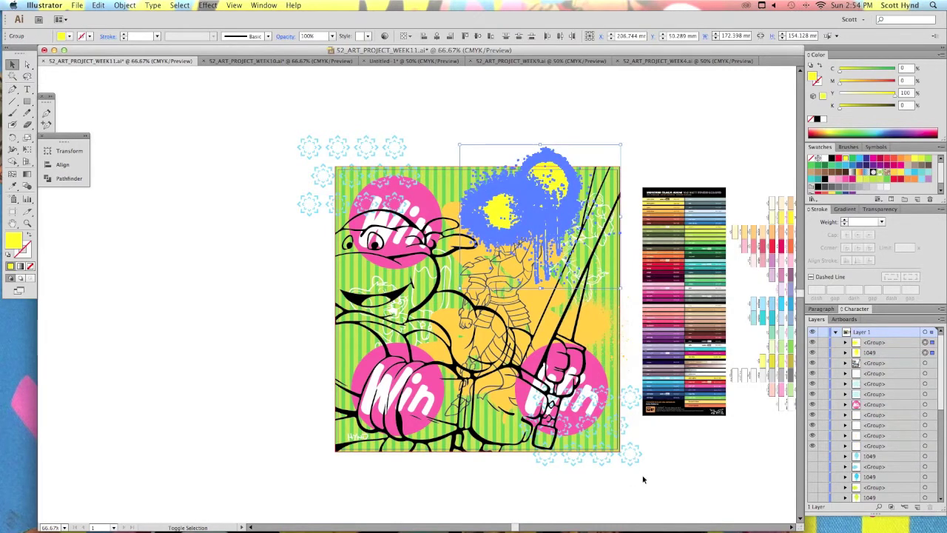
Nudge the yellow splatter until it covers the turtle's mask and eyes
key("shift+Left")
key("shift+Left")
key("shift+Left")
key("shift+Left")
key("shift+Left")
key("shift+Left")
key("shift+Left")
key("shift+Left")
key("shift+Left")
key("shift+Left")
key("shift+Left")
key("shift+Left")
key("shift+Left")
key("shift+Left")
key("shift+Left")
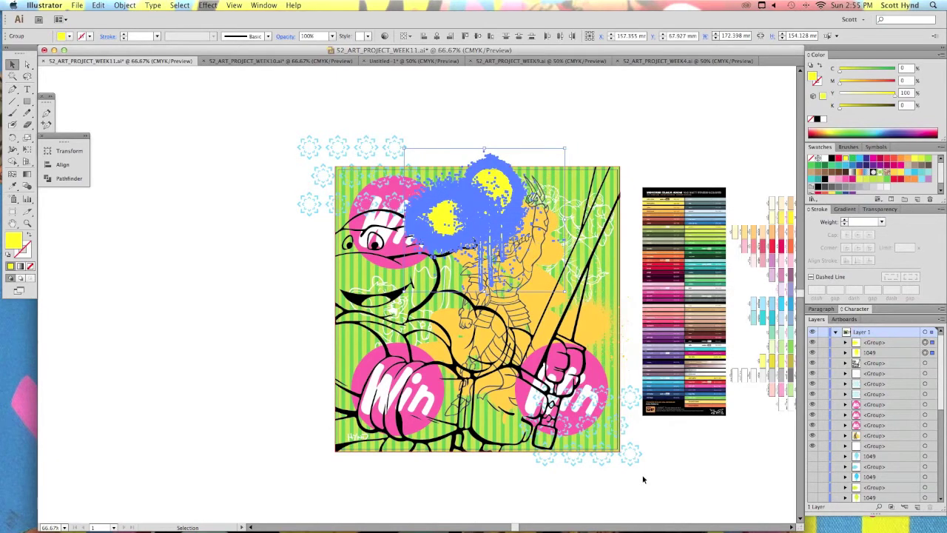
key("shift+Down")
key("shift+Down")
key("shift+Down")
key("shift+Down")
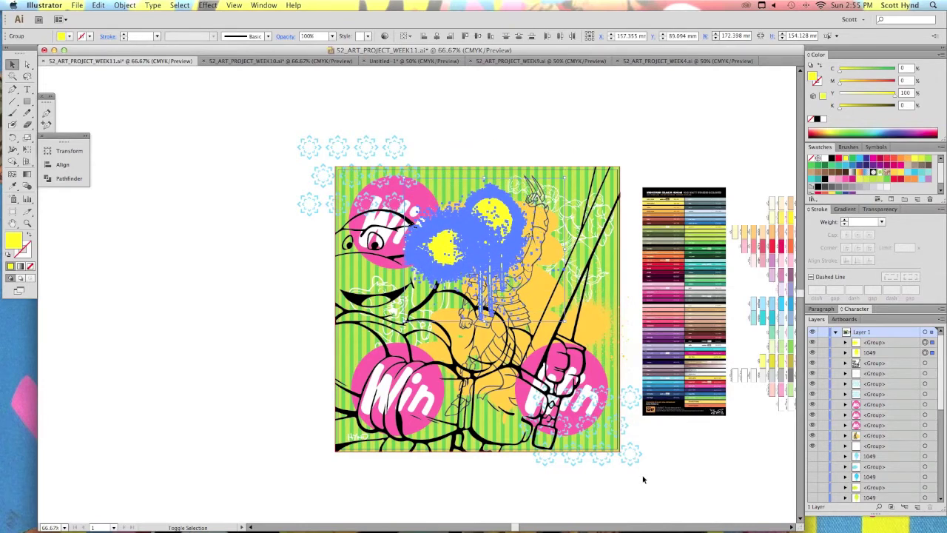
key("shift+Down")
key("shift+Down")
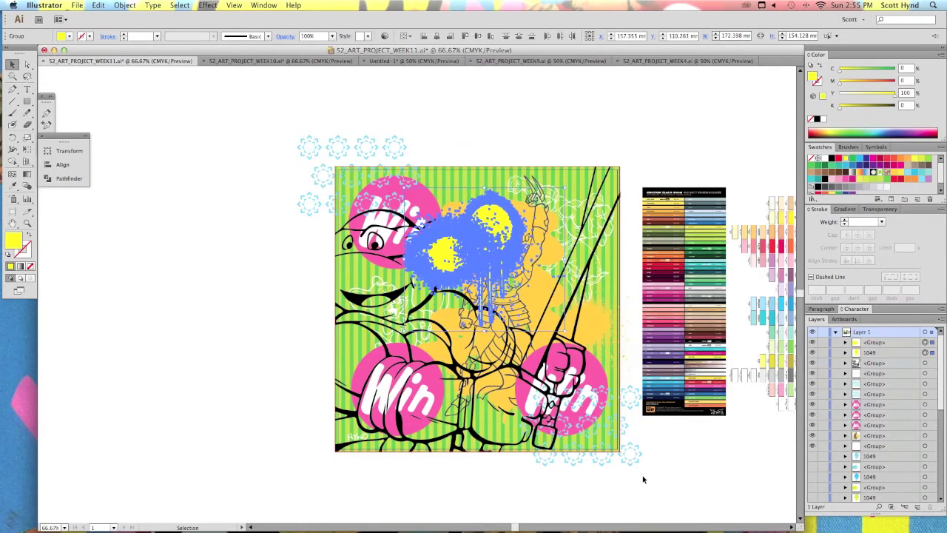
key("shift+Down")
key("shift+Down")
key("shift+Down")
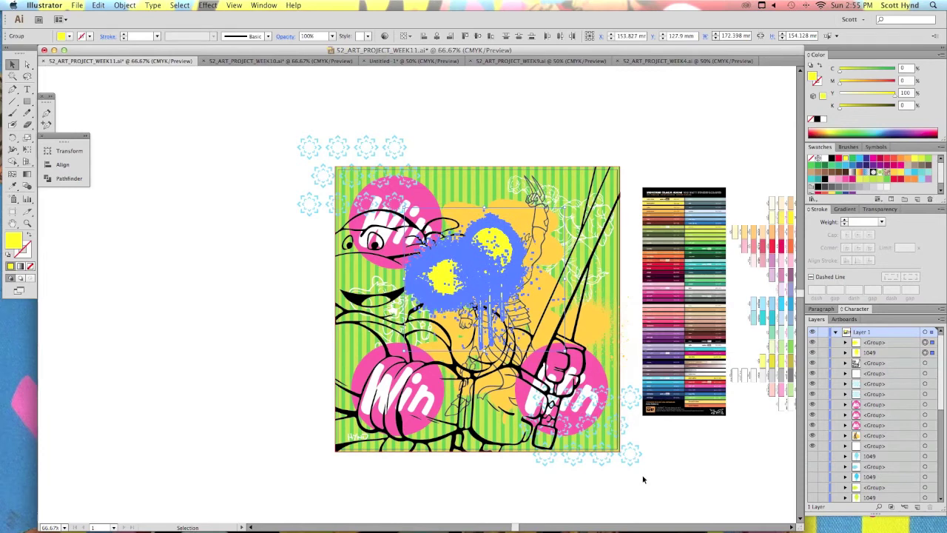
key("shift+Down")
key("shift+Left")
key("shift+Left")
key("shift+Left")
key("shift+Left")
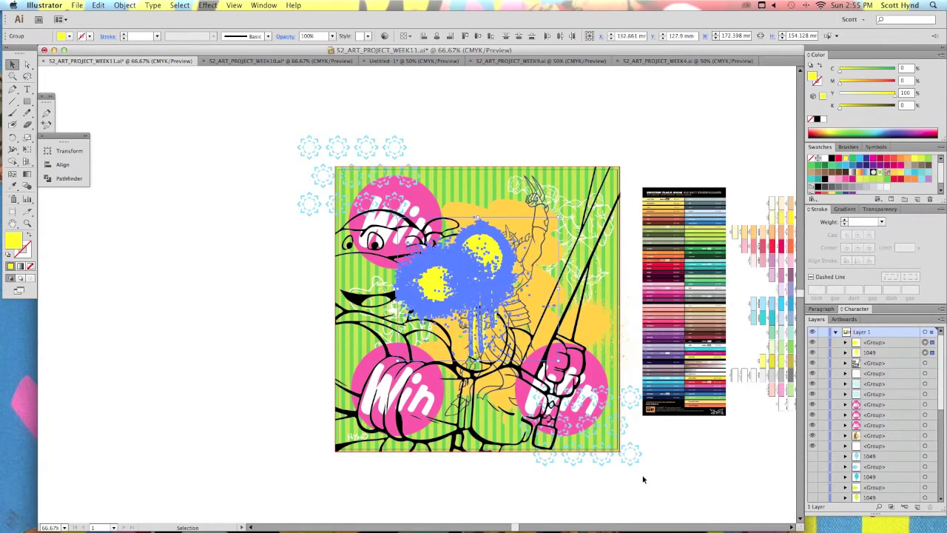
key("shift+Left")
key("shift+Left")
key("shift+Left")
key("shift+Left")
key("shift+Left")
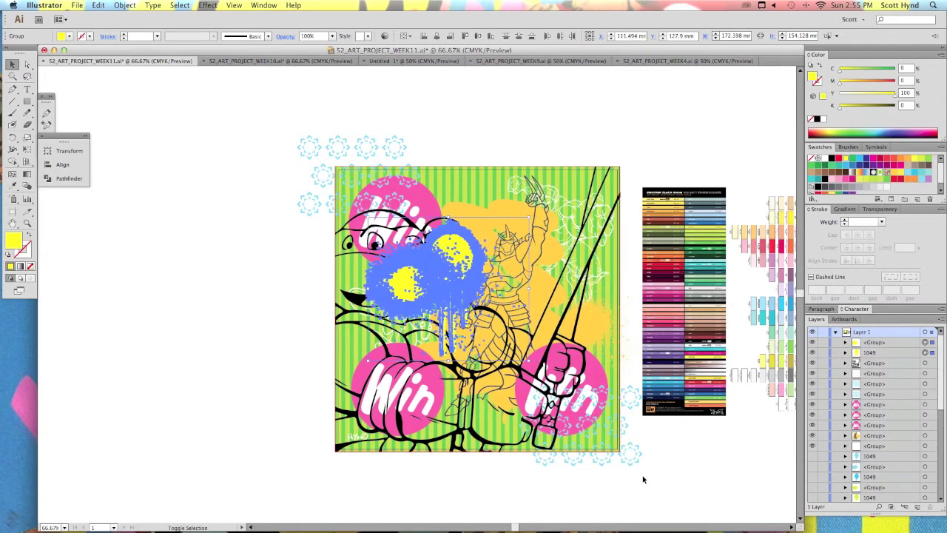
key("shift+Left")
key("shift+Left")
key("shift+Left")
key("shift+Left")
key("shift+Left")
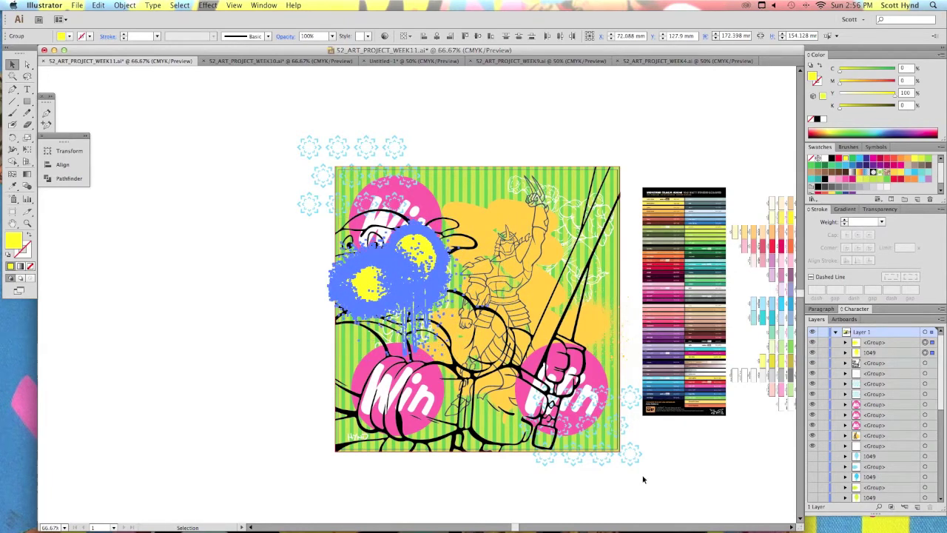
key("shift+Left")
key("shift+Left")
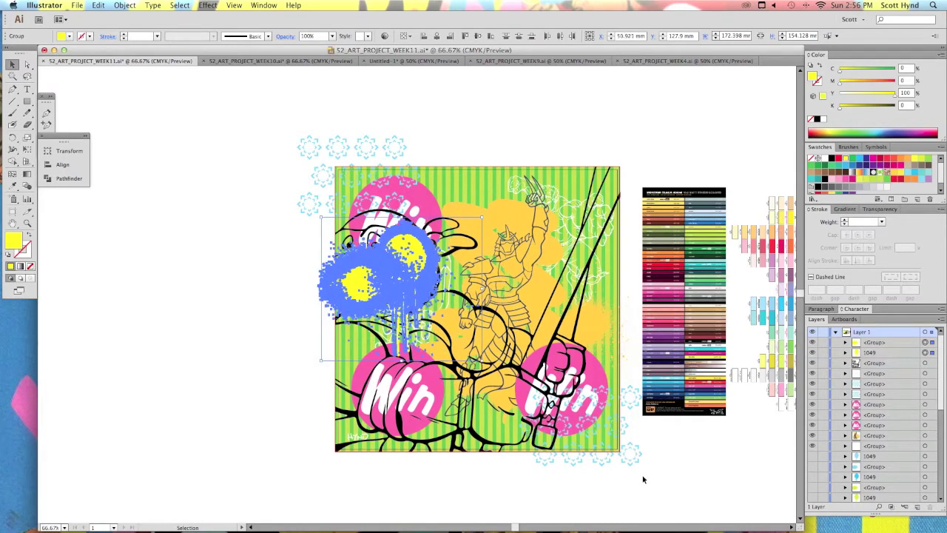
key("shift+Left")
key("shift+Left")
key("shift+Left")
key("shift+Left")
key("shift+Left")
key("shift+Left")
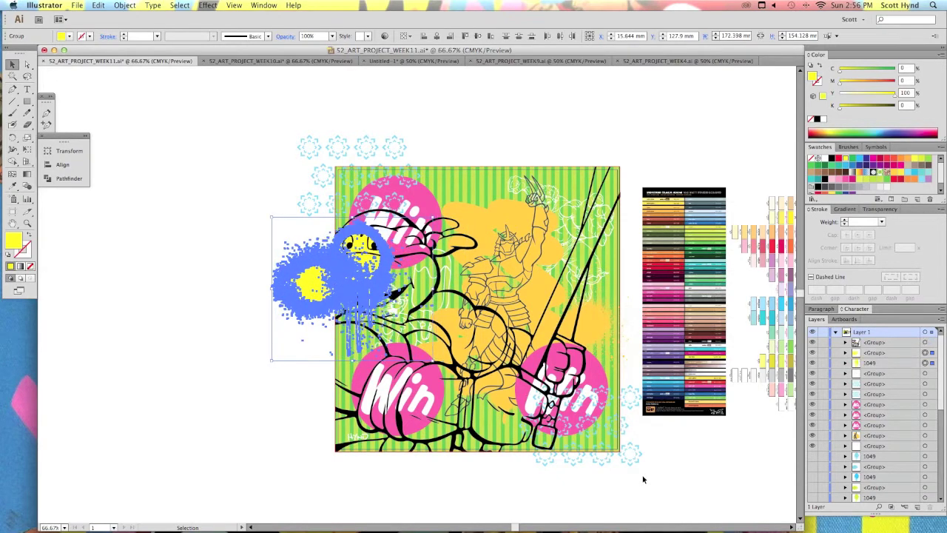
key("shift+Right")
key("shift+Right")
key("shift+Right")
key("shift+Right")
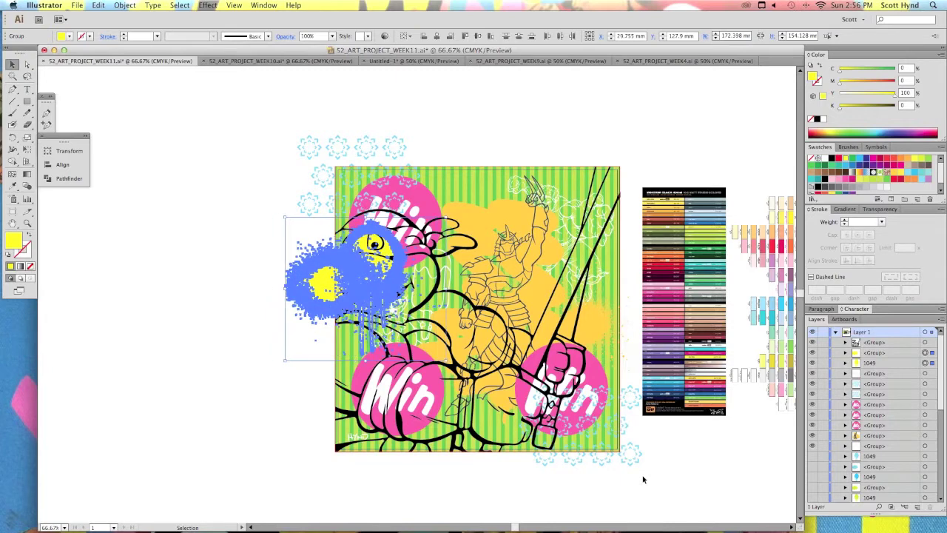
key("shift+Right")
key("shift+Right")
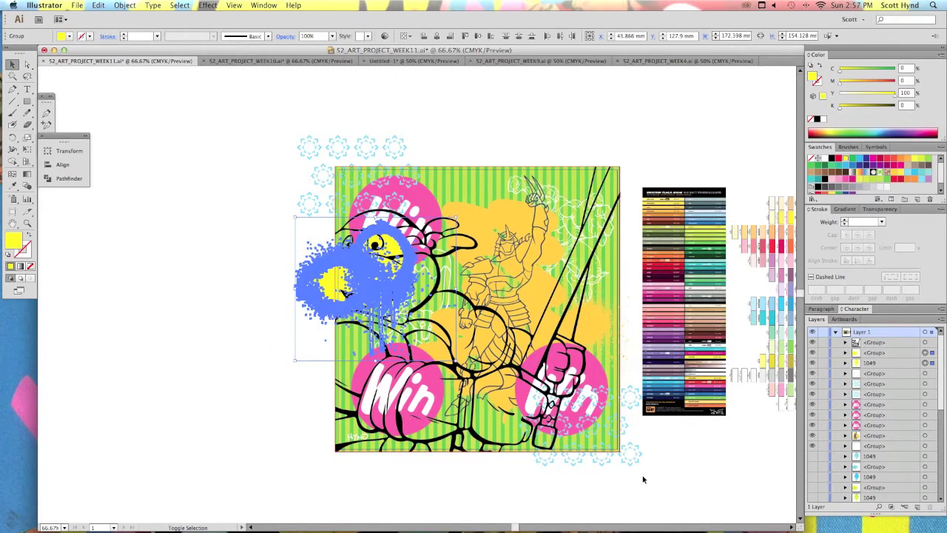
key("shift+Right")
key("shift+Right")
key("shift+Right")
key("shift+Right")
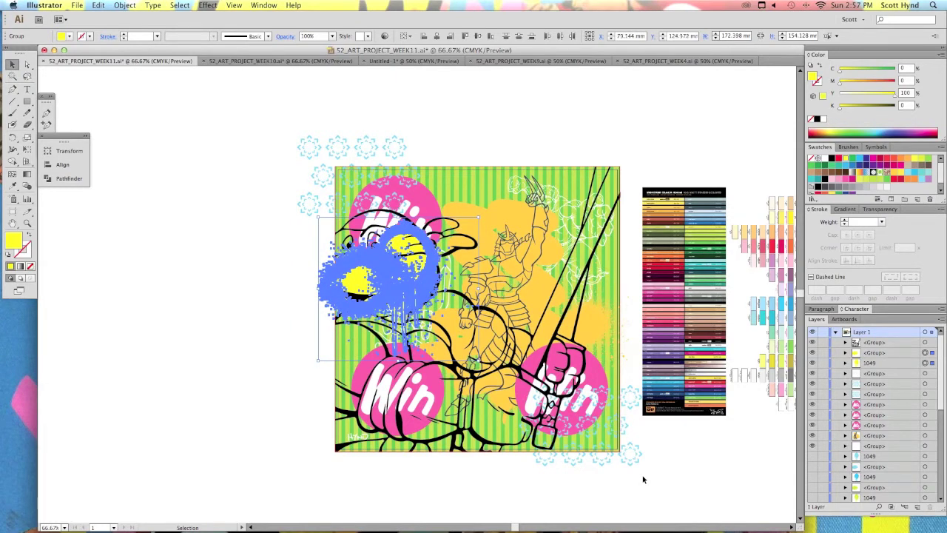
key("shift+Up")
key("shift+Up")
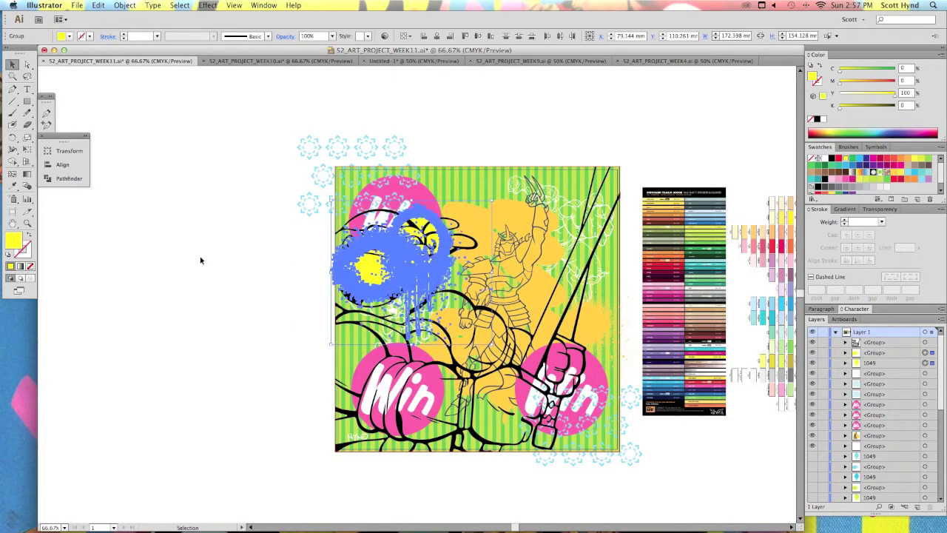
left_click(281, 328)
Make the hidden purple splatter and all hidden splatter groups visible
scroll(849, 437, "down", 5)
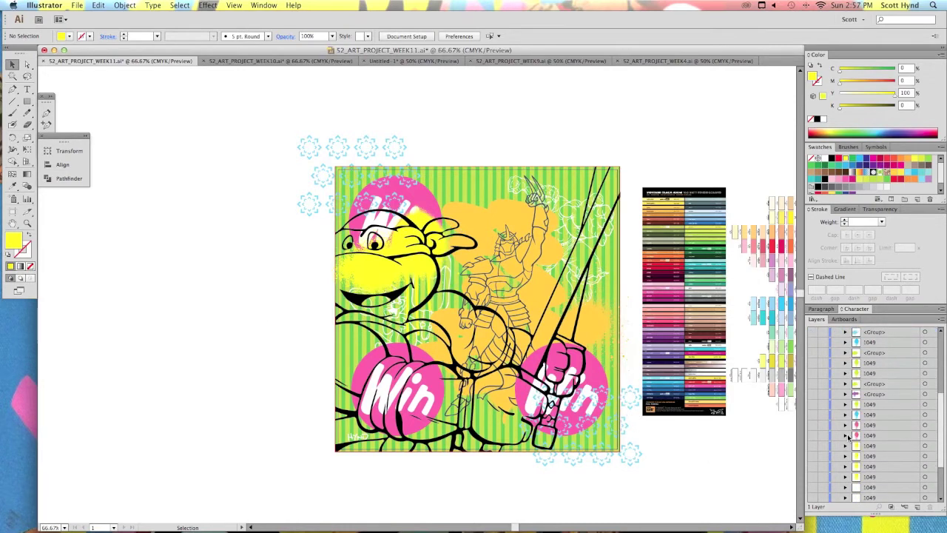
left_click(811, 394)
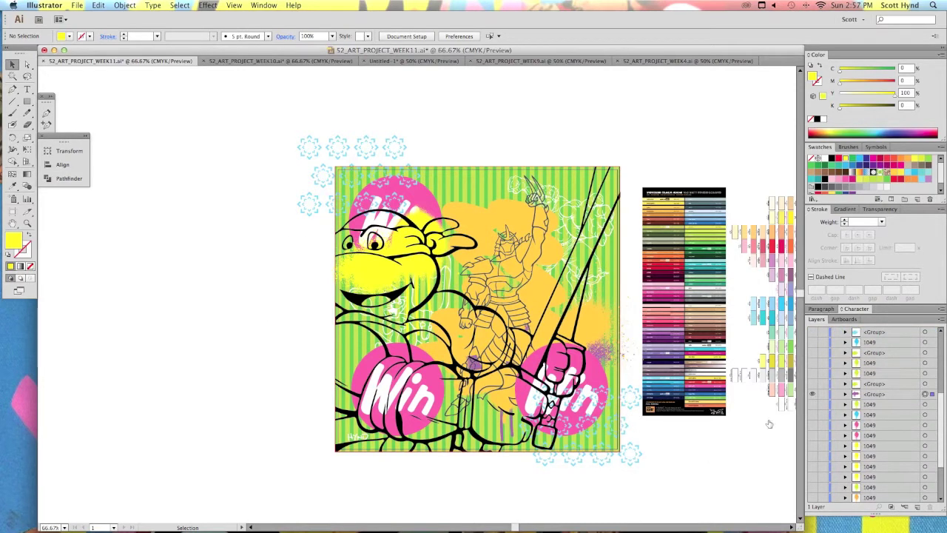
key("super+alt+3")
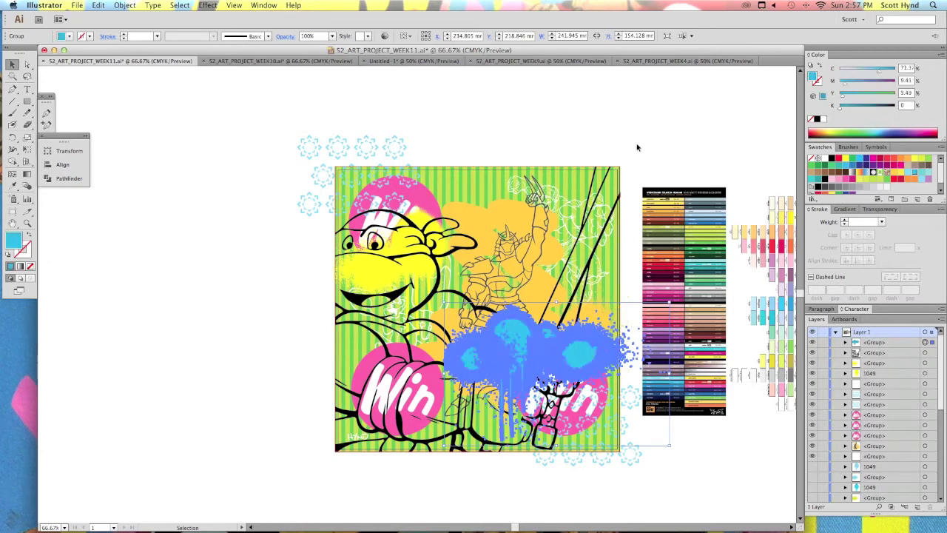
Move the cyan splatter onto the turtle's face and send it behind the line art
left_click_drag(583, 392, 391, 264)
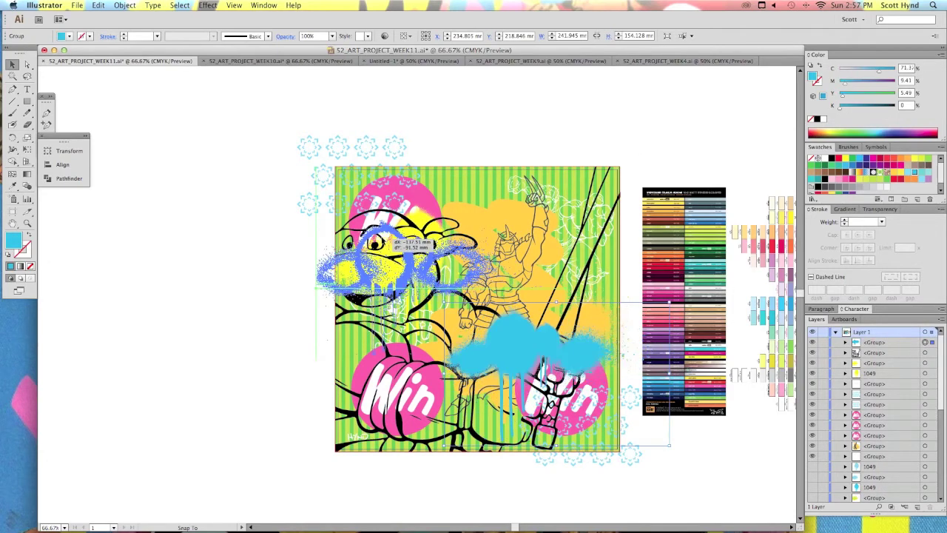
left_click(391, 264, "shift")
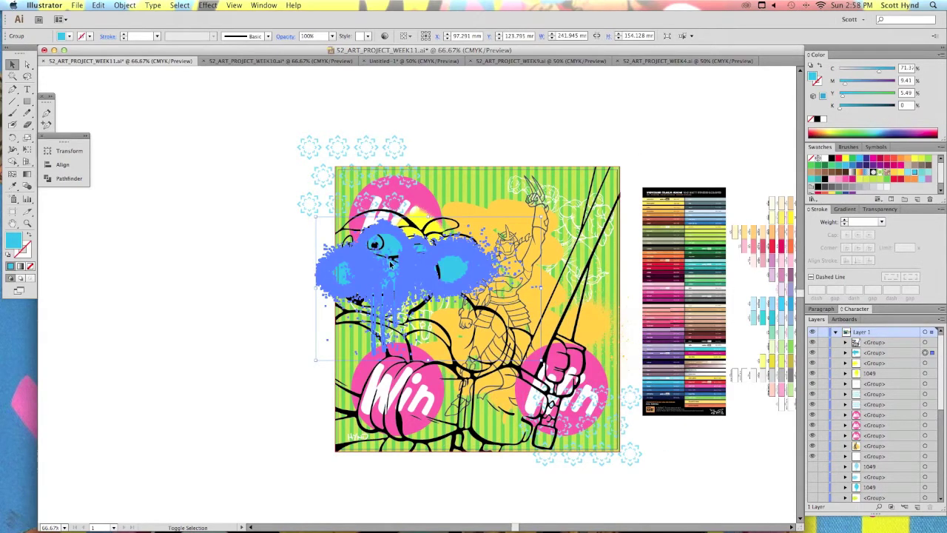
left_click(258, 272)
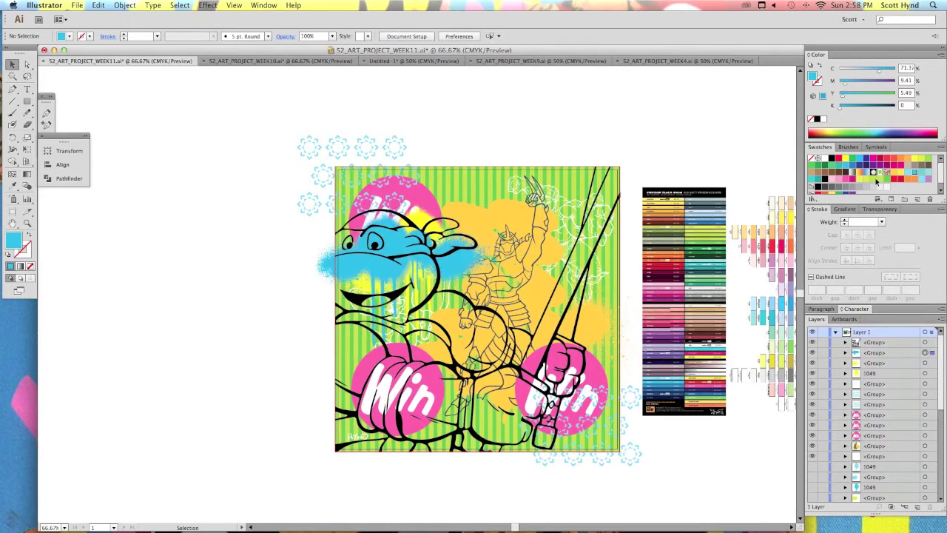
left_click(347, 255)
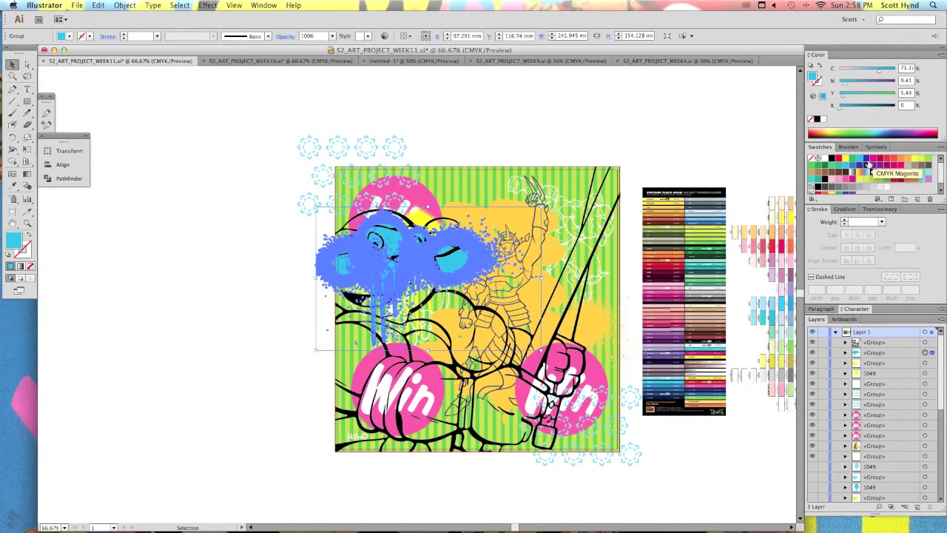
left_click(264, 272)
left_click(414, 303)
key("ctrl+shift+bracketleft")
key("ctrl+shift+a")
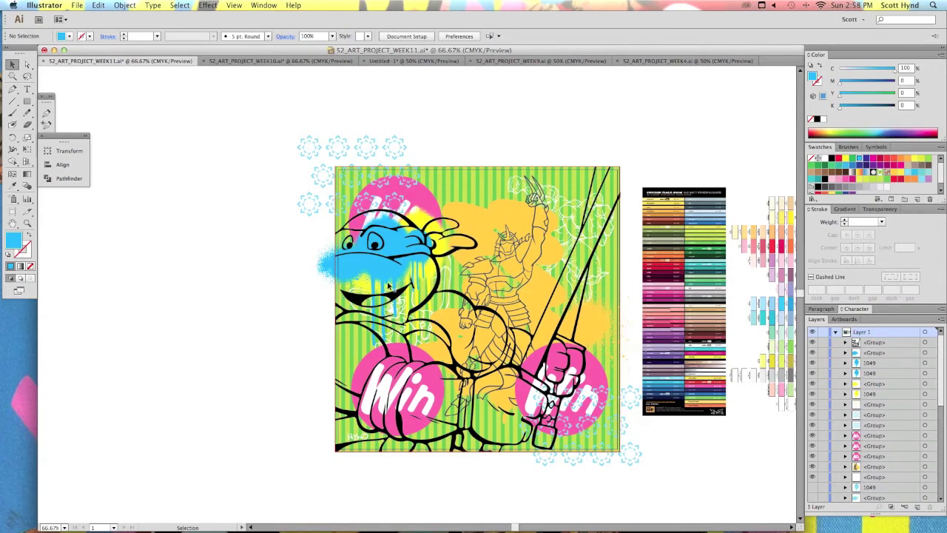
Stretch the cyan splatter wider across the mask and nudge it up and right
left_click(388, 286)
mouse_move(435, 348)
left_mouse_down()
mouse_move(544, 347)
mouse_move(496, 322)
left_mouse_up()
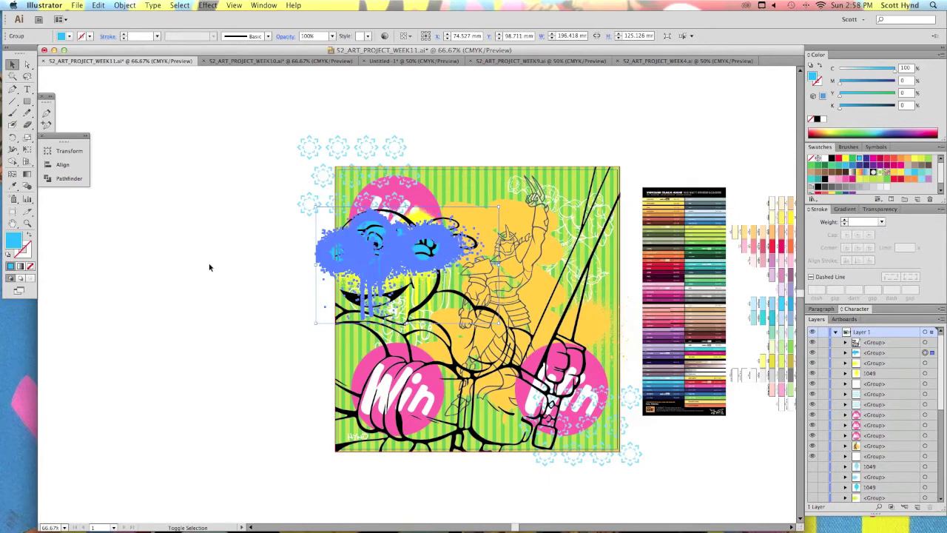
key("shift+Up")
key("shift+Right")
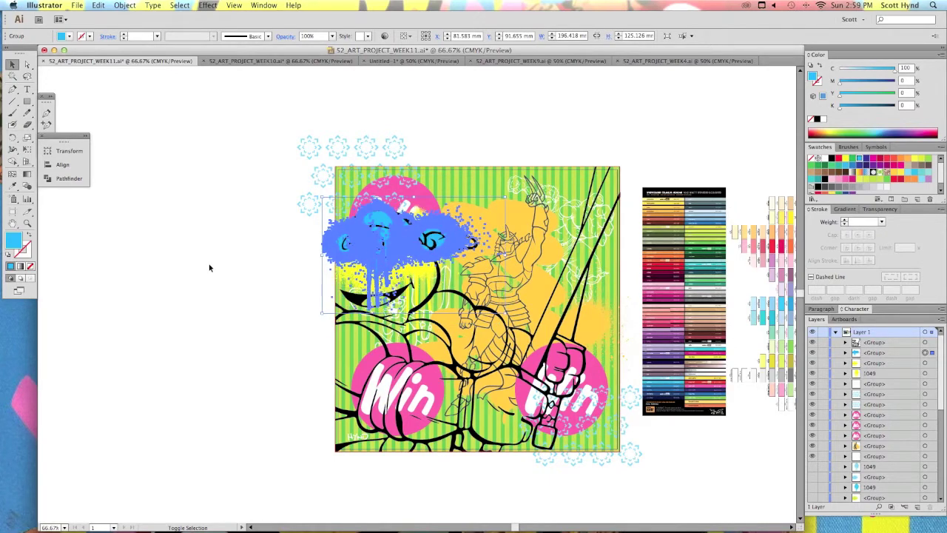
key("Delete")
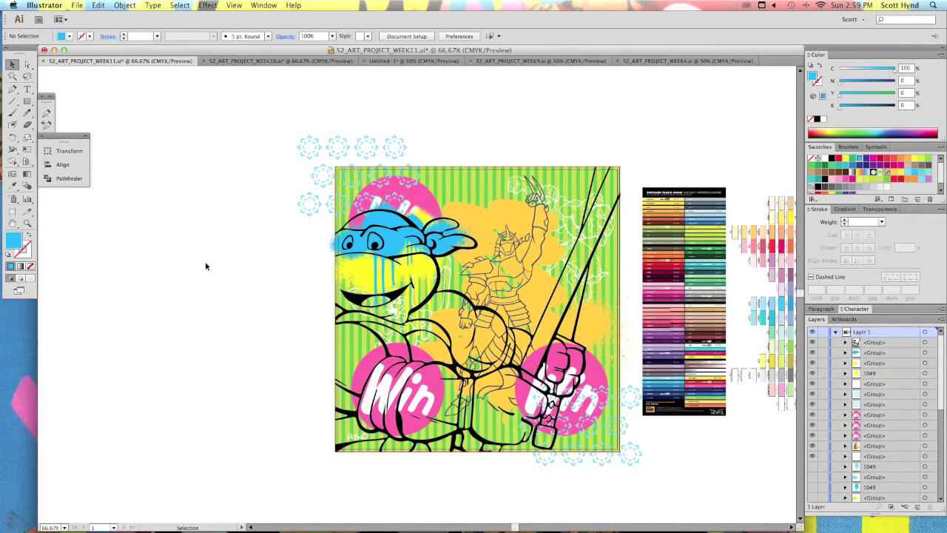
scroll(821, 436, "down", 2)
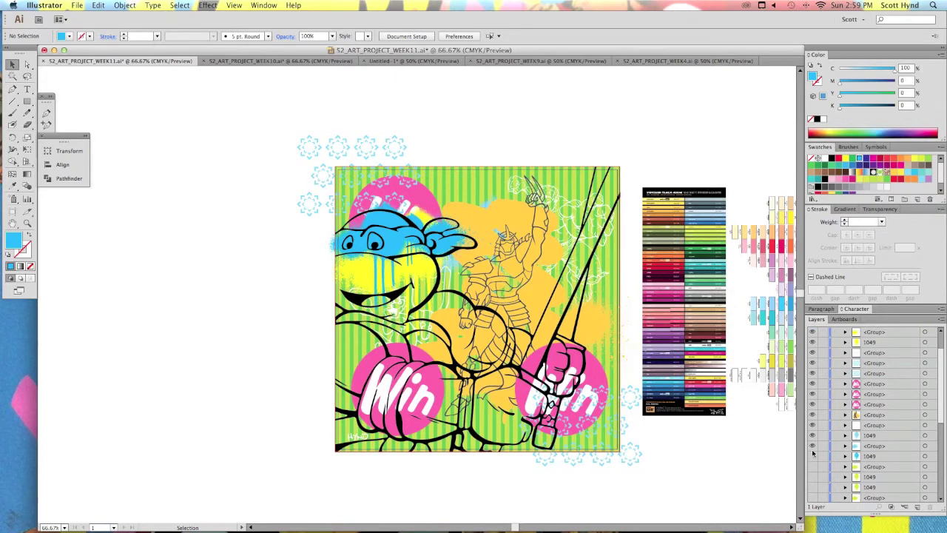
Reveal the light-blue drip splatter and move it over the turtle's head
left_click(812, 456)
left_click(924, 437)
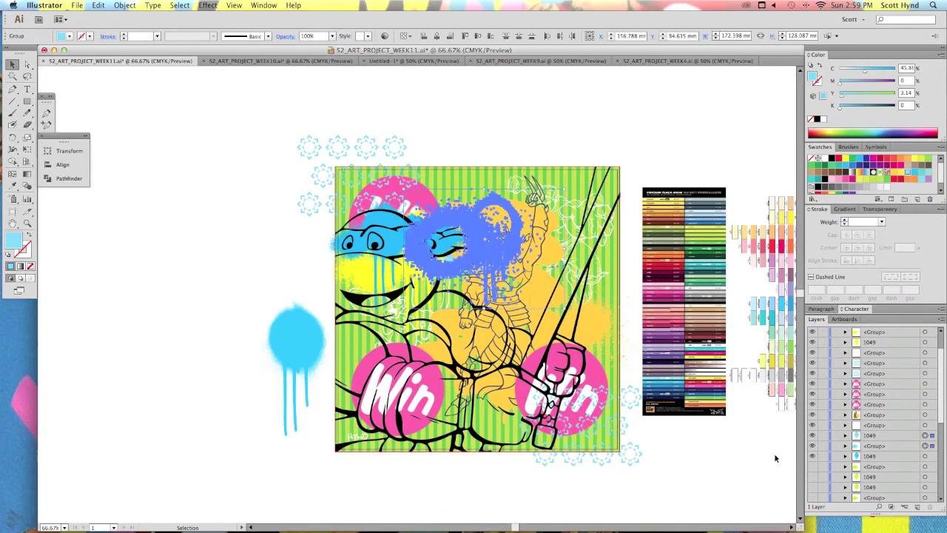
left_click_drag(455, 244, 500, 214)
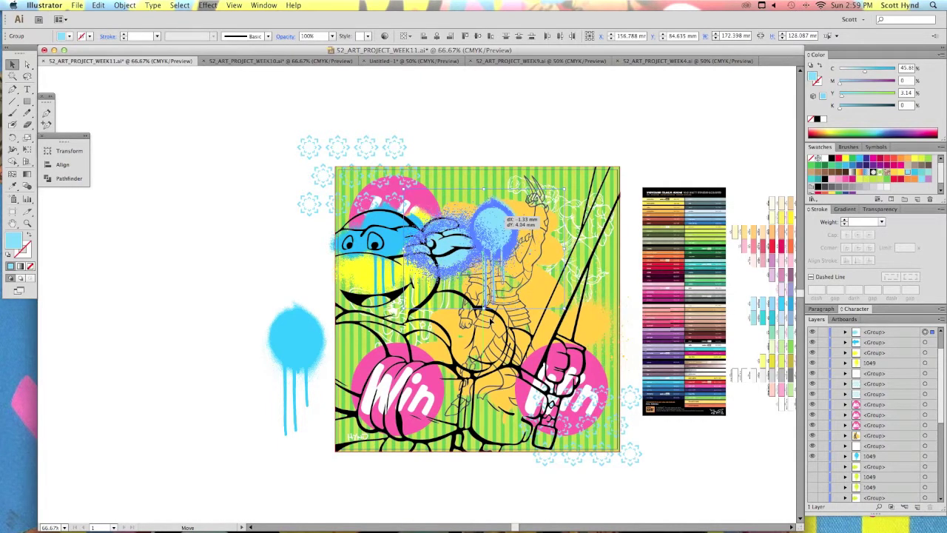
left_click_drag(489, 321, 490, 328)
left_click_drag(226, 235, 254, 242)
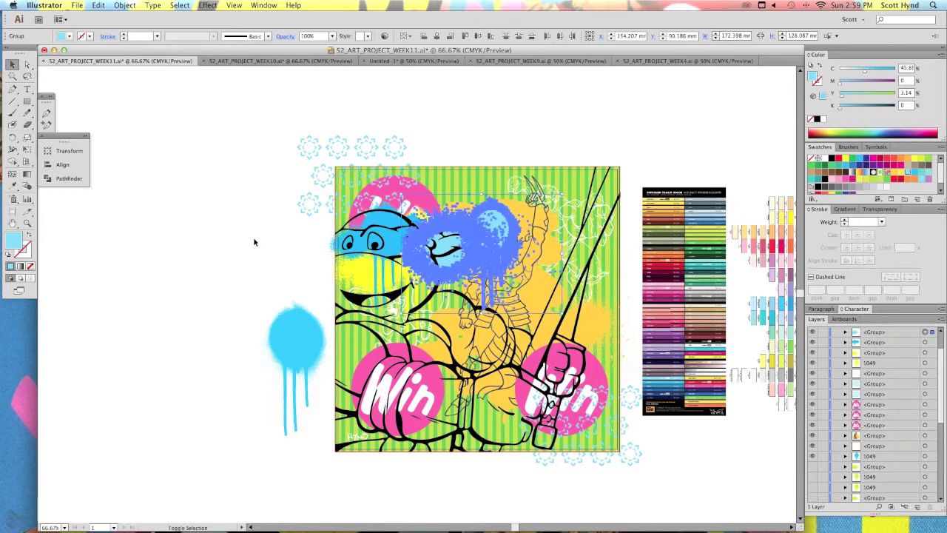
Compare the blue splatter in front of and behind the line art, then revert the moves
key("ctrl+z")
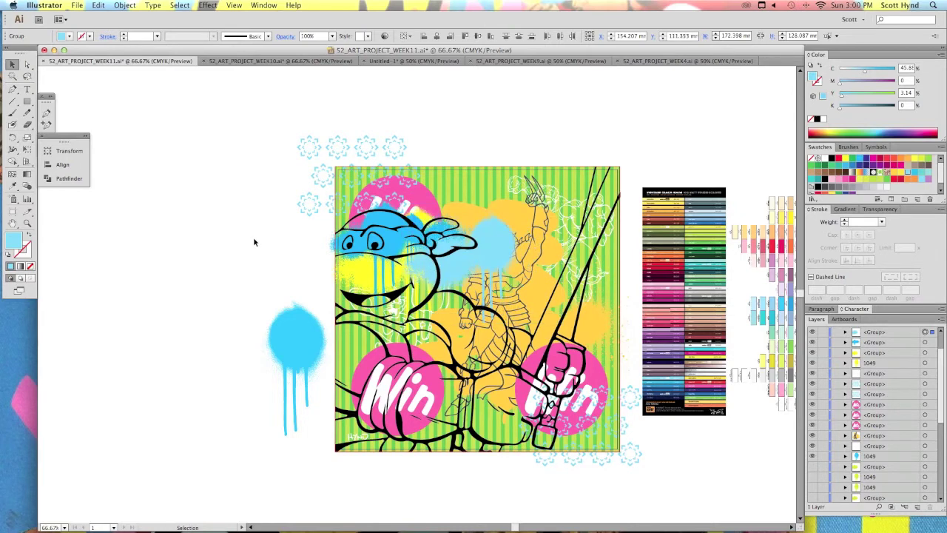
key("ctrl+shift+z")
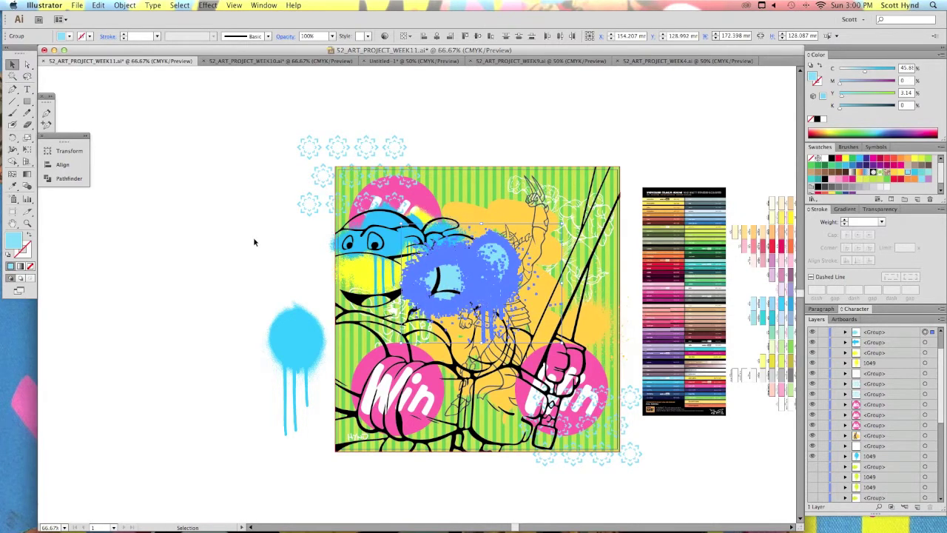
key("ctrl+z")
key("ctrl+shift+z")
key("ctrl+z")
key("ctrl+shift+z")
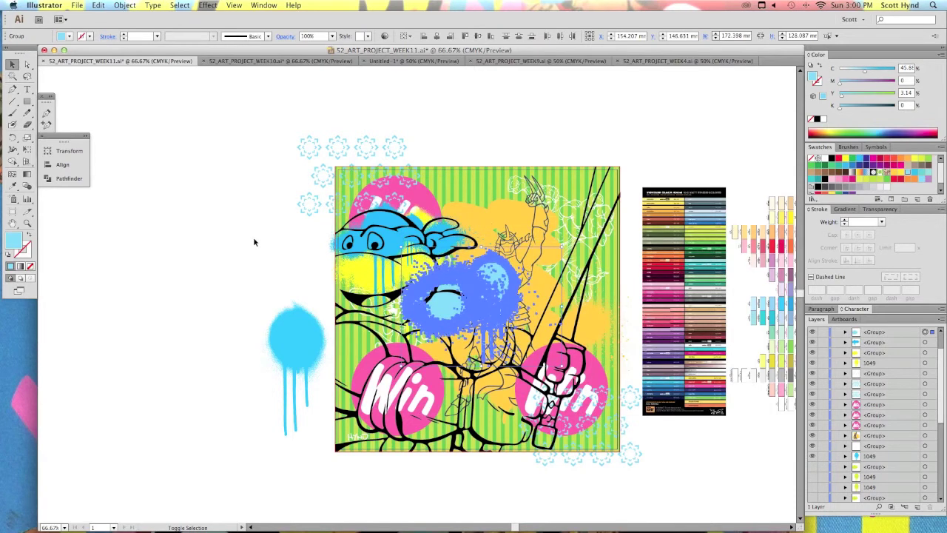
key("ctrl+z")
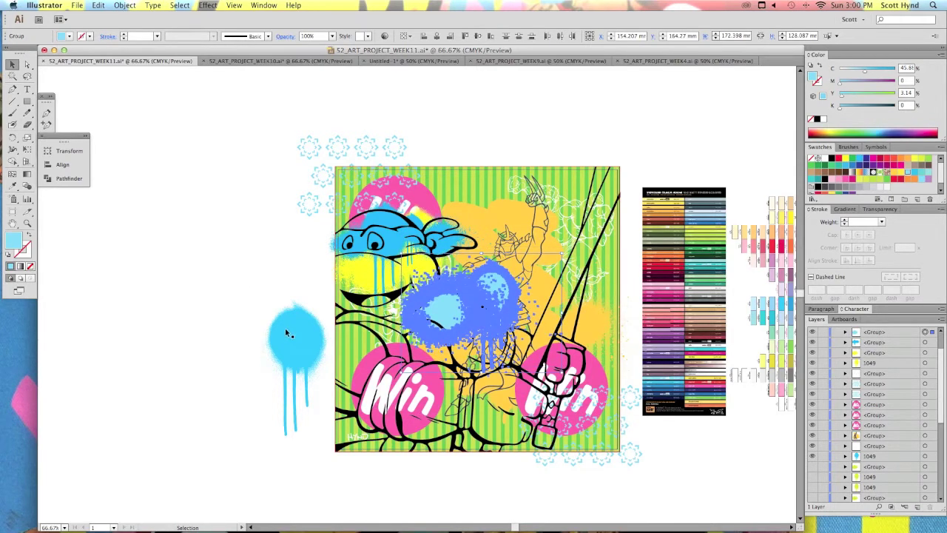
key("ctrl+z")
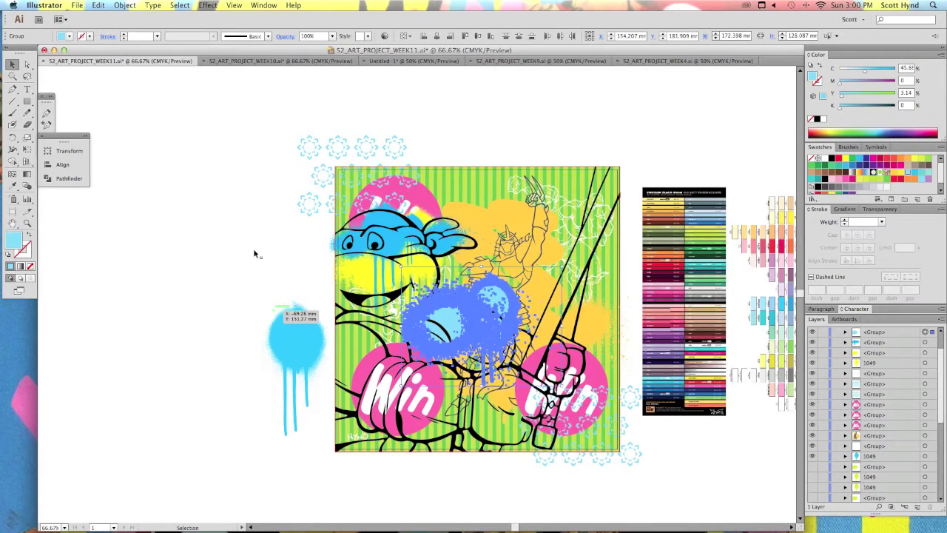
key("shift+Down")
key("ctrl+z")
key("ctrl+z")
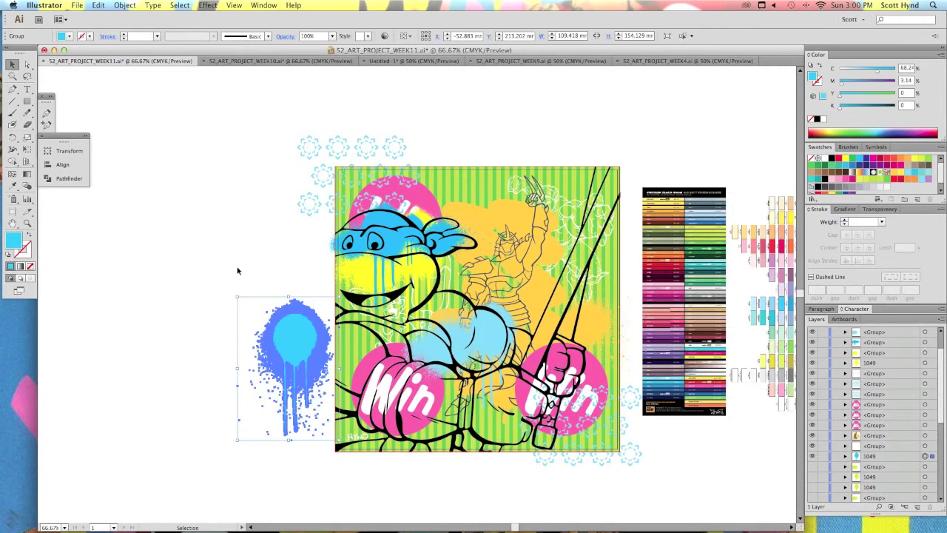
Try the blue splatter on the cyan drip, undo it, and save the poster
left_click_drag(814, 77, 902, 186)
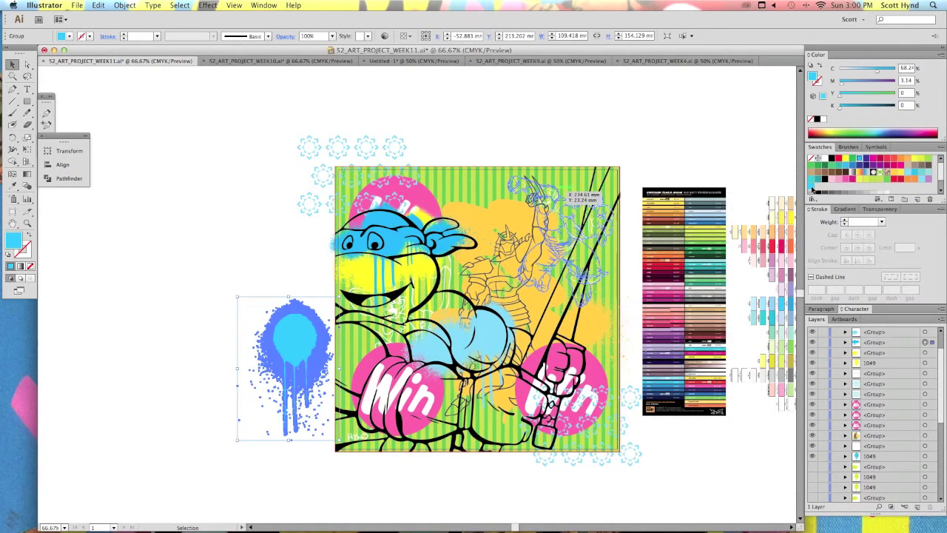
key("ctrl+z")
key("ctrl+z")
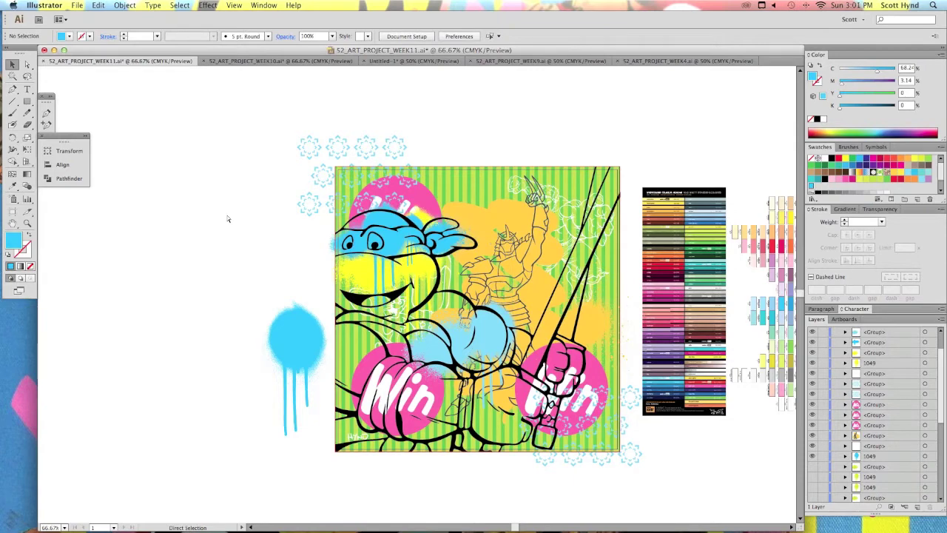
key("ctrl+s")
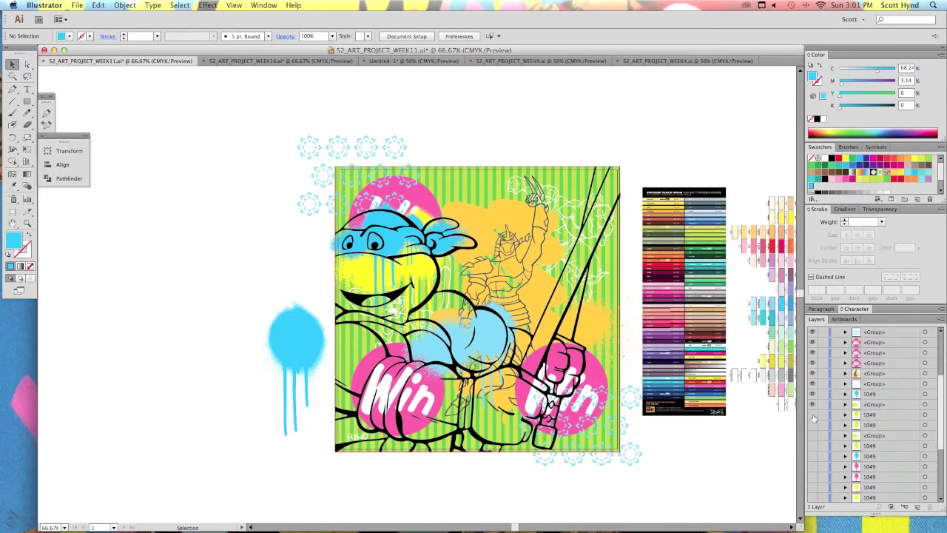
Select four blue spray groups, nudge them left three times, and hide them
scroll(812, 442, "down", 2)
left_click_drag(812, 436, 812, 446)
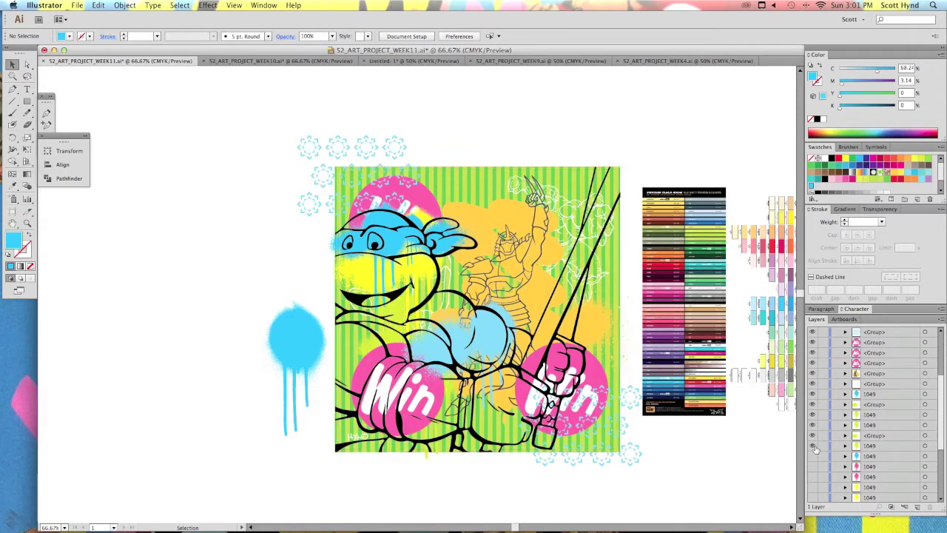
left_click(924, 405)
left_click(924, 424, "shift")
left_click(925, 435, "shift")
left_click(924, 446, "shift")
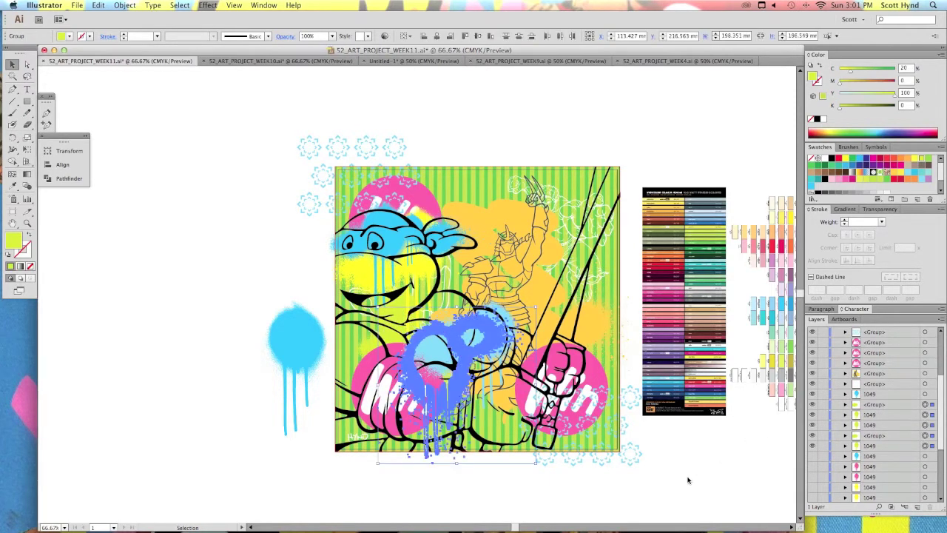
key("shift+Left")
key("shift+Left")
key("shift+Left")
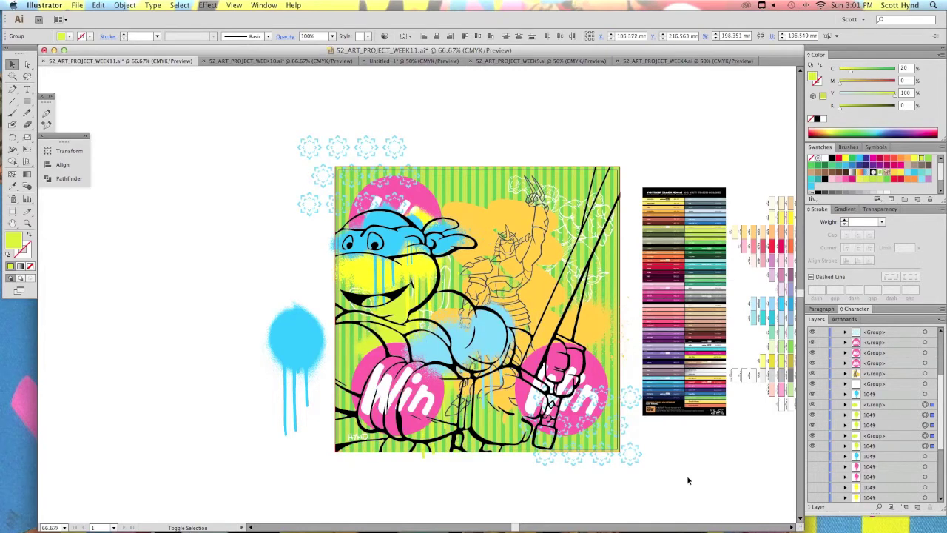
key("shift+Left")
key("shift+Left")
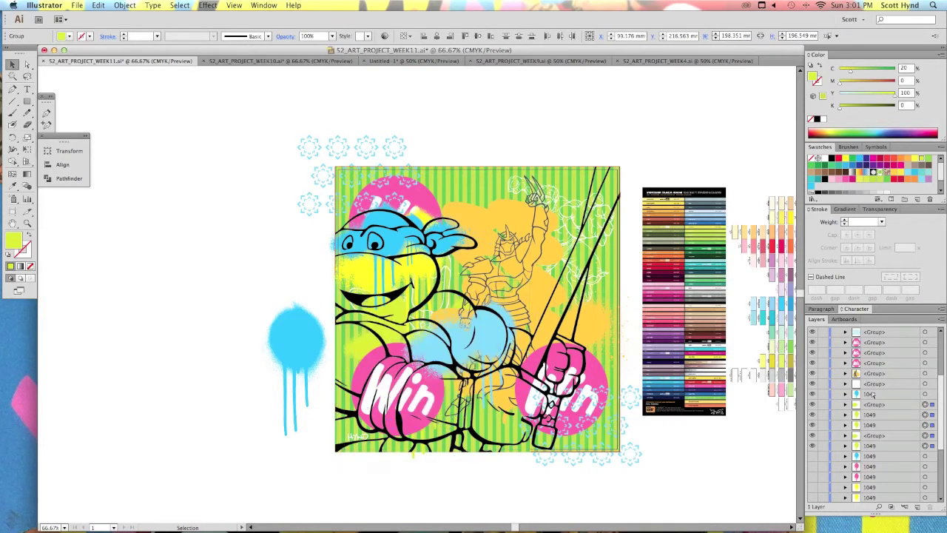
key("shift+Left")
key("shift+Left")
key("shift+Left")
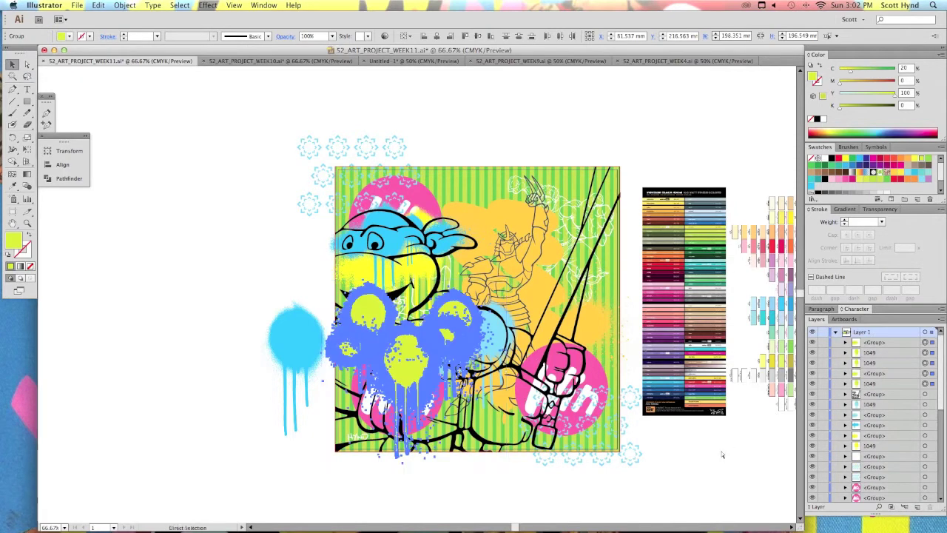
key("ctrl+3")
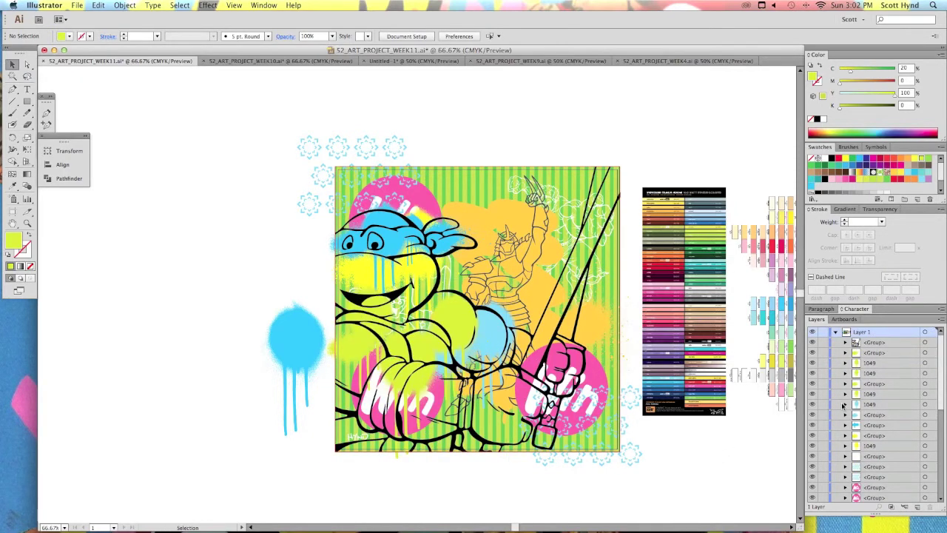
Show the yellow 1049 splatter layers and reveal all hidden splatter groups
scroll(817, 433, "down", 5)
scroll(817, 433, "down", 3)
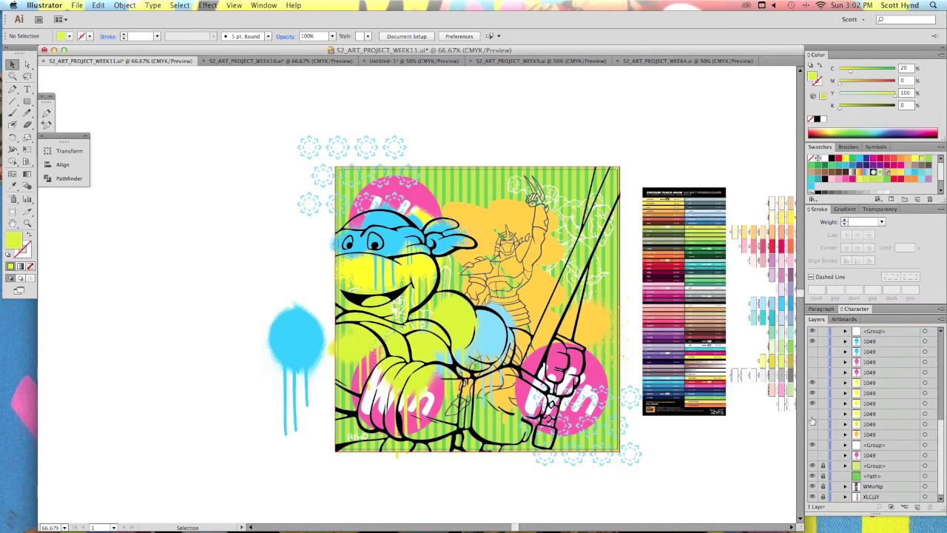
left_click_drag(812, 382, 812, 434)
left_click(924, 434)
left_click(924, 382, "shift")
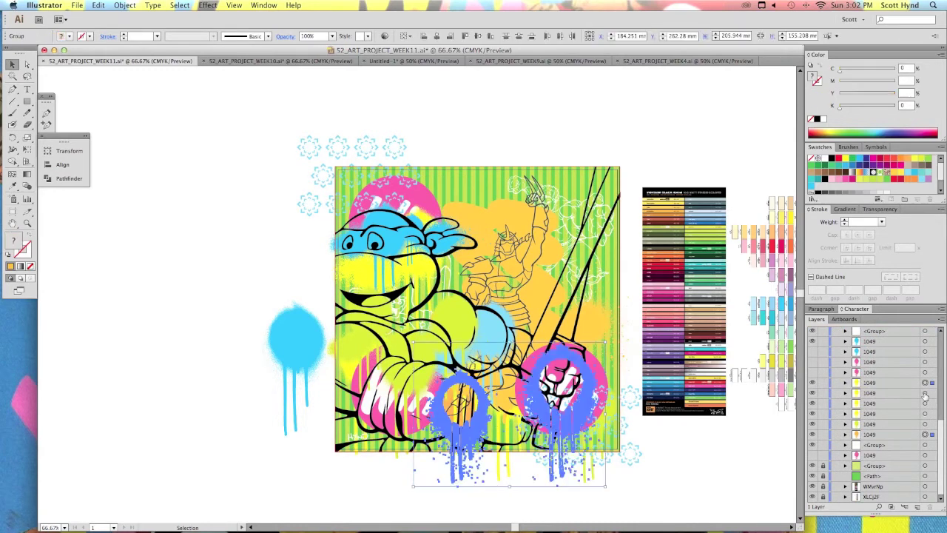
key("ctrl+alt+3")
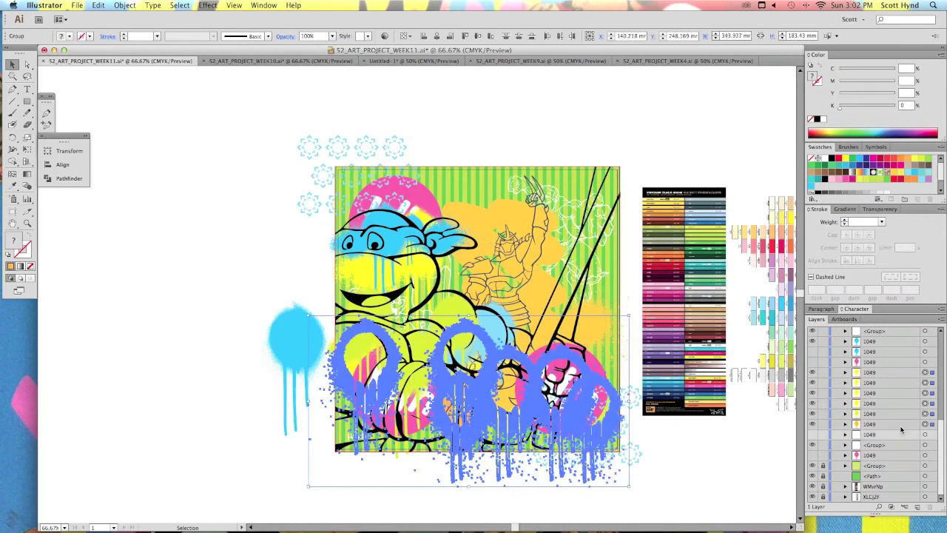
Bring the yellow splatter layers to the front, then send them back two steps
key("ctrl+shift+bracketright")
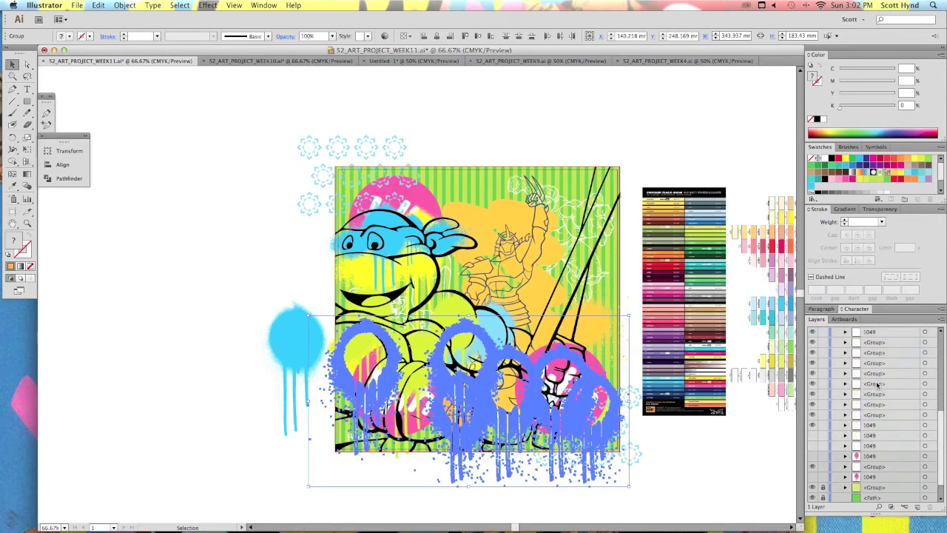
key("ctrl+bracketleft")
key("ctrl+bracketleft")
key("ctrl+bracketleft")
key("ctrl+bracketleft")
key("ctrl+bracketleft")
key("ctrl+bracketleft")
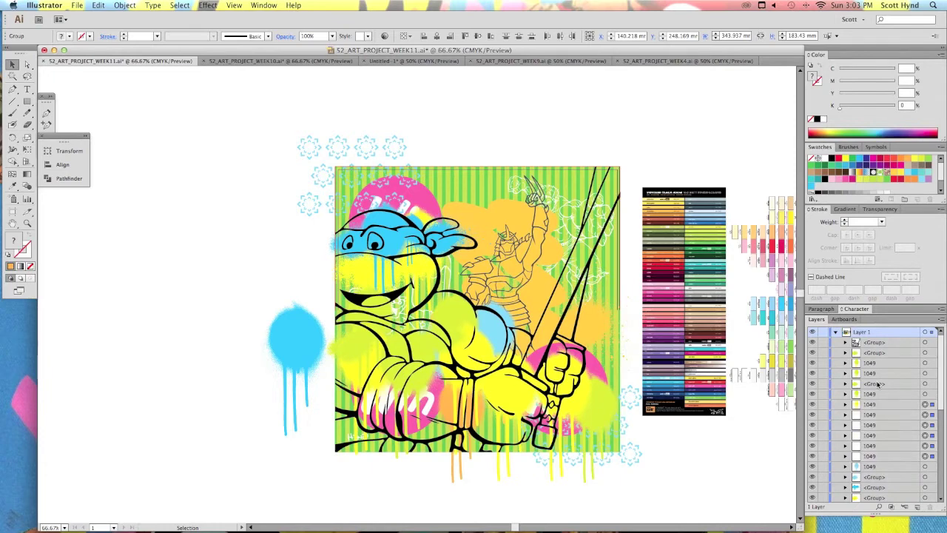
key("ctrl+bracketleft")
left_click(243, 249)
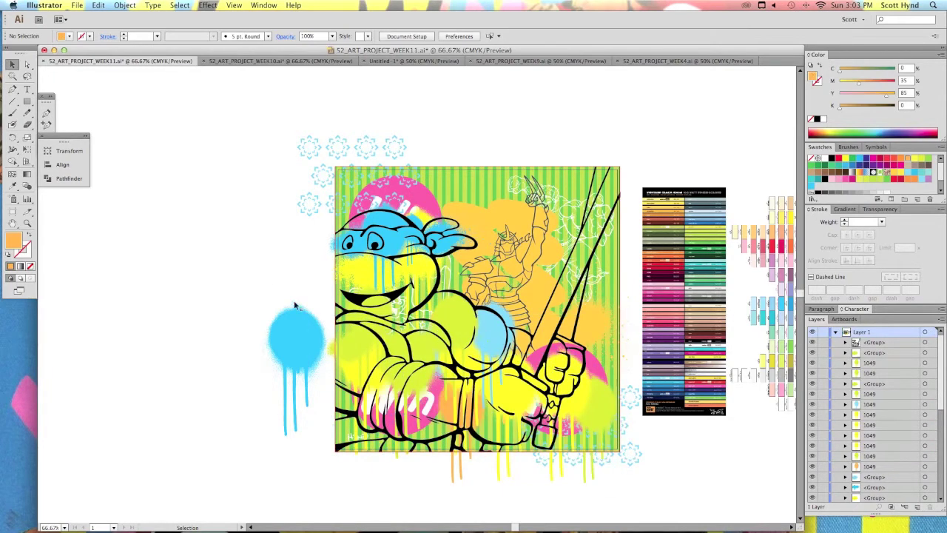
scroll(812, 456, "down", 5)
left_click(812, 415)
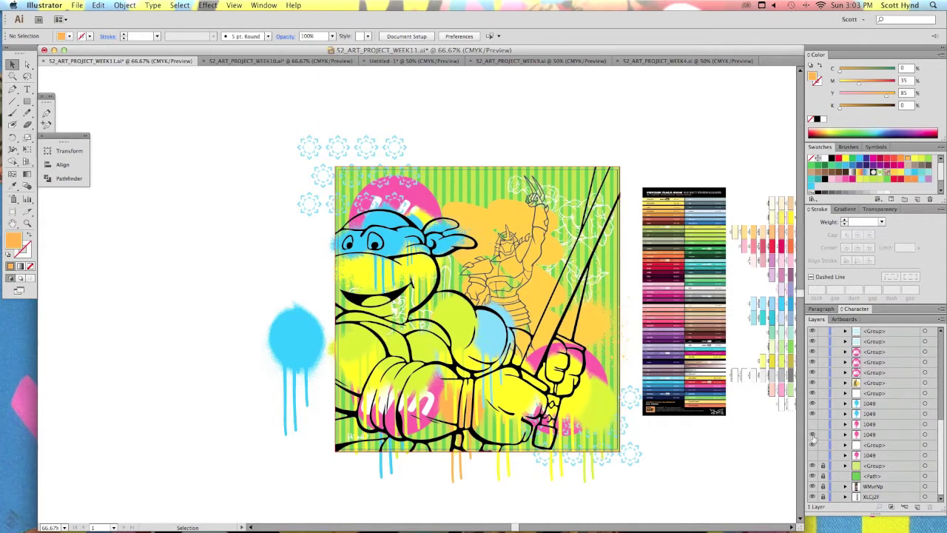
left_click(924, 414)
Restack the blue spray with bring-to-front and send-backward to test its order
key("ctrl+shift+bracketright")
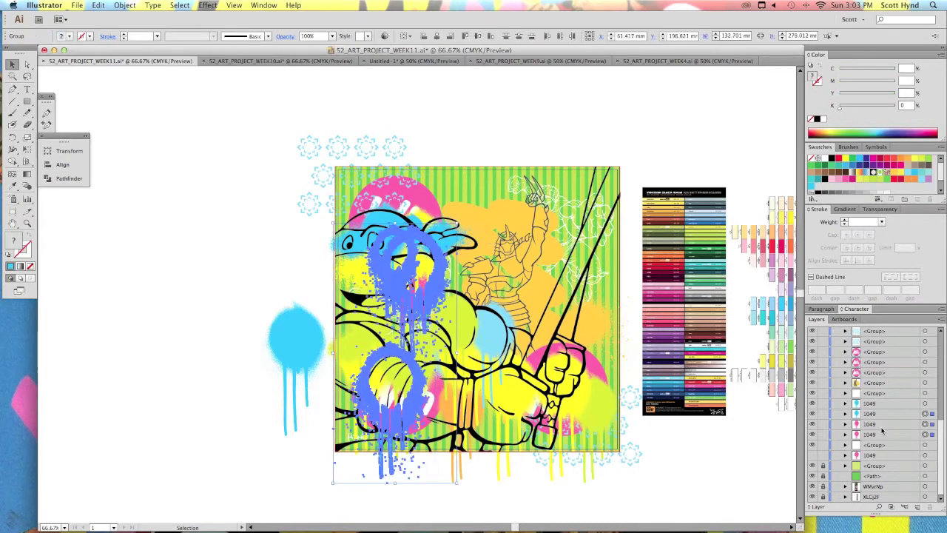
key("ctrl+bracketleft")
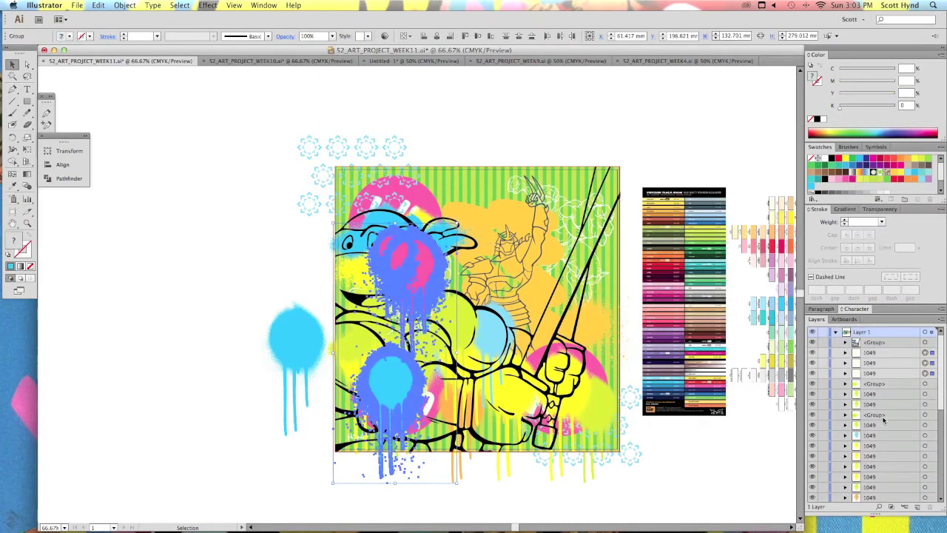
key("ctrl+bracketleft")
key("ctrl+bracketleft")
key("ctrl+bracketleft")
key("ctrl+bracketleft")
key("ctrl+bracketleft")
key("ctrl+bracketleft")
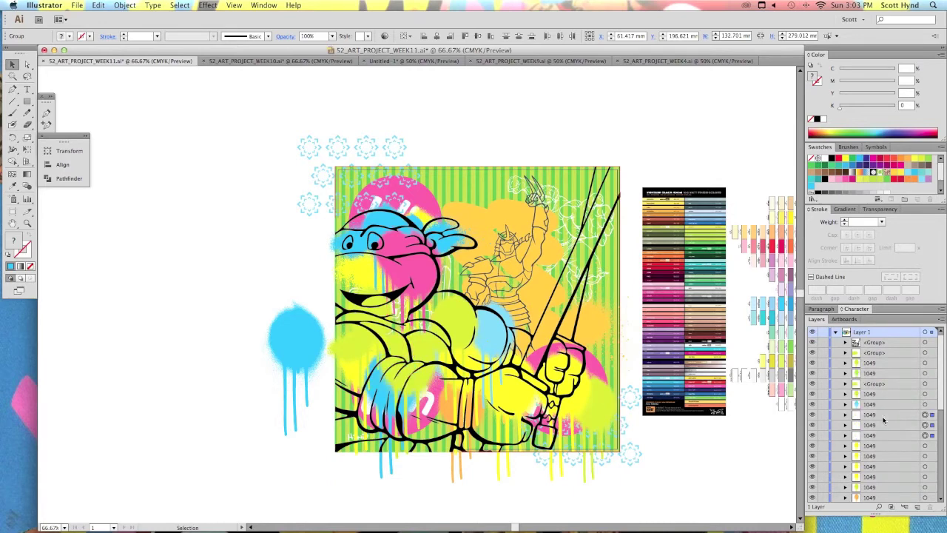
key("ctrl+shift+bracketright")
key("ctrl+bracketleft")
key("ctrl+bracketleft")
key("ctrl+bracketleft")
key("ctrl+bracketleft")
key("ctrl+bracketleft")
key("ctrl+bracketleft")
key("ctrl+bracketleft")
key("ctrl+bracketleft")
key("ctrl+shift+bracketright")
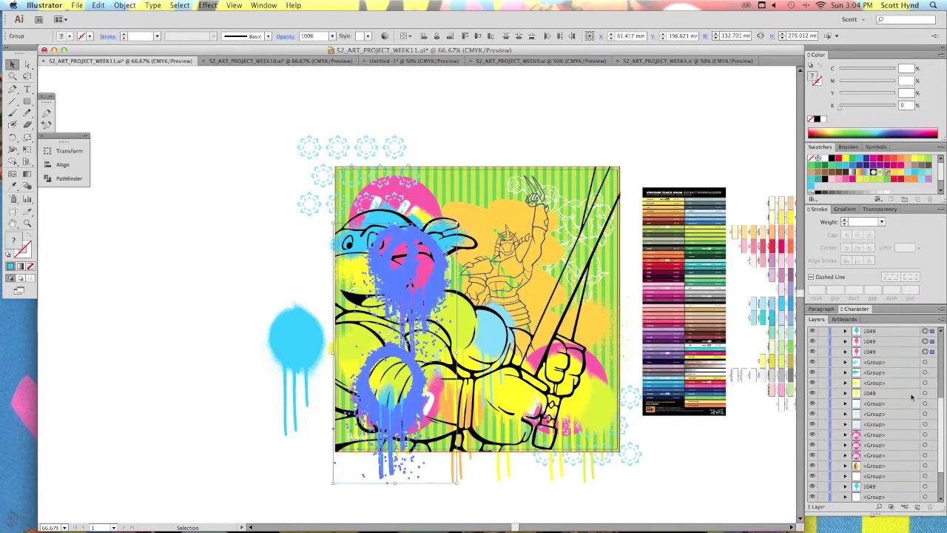
Reorder the blue spray group in Layers behind the turtle's head, then save
left_click_drag(883, 419, 891, 395)
key("ctrl+bracketright")
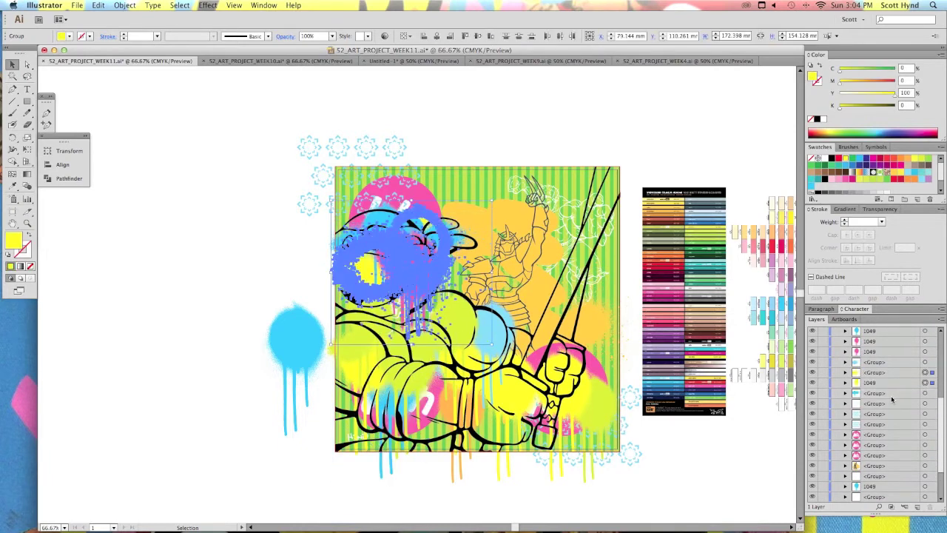
key("ctrl+bracketright")
key("ctrl+bracketright")
left_click(925, 394)
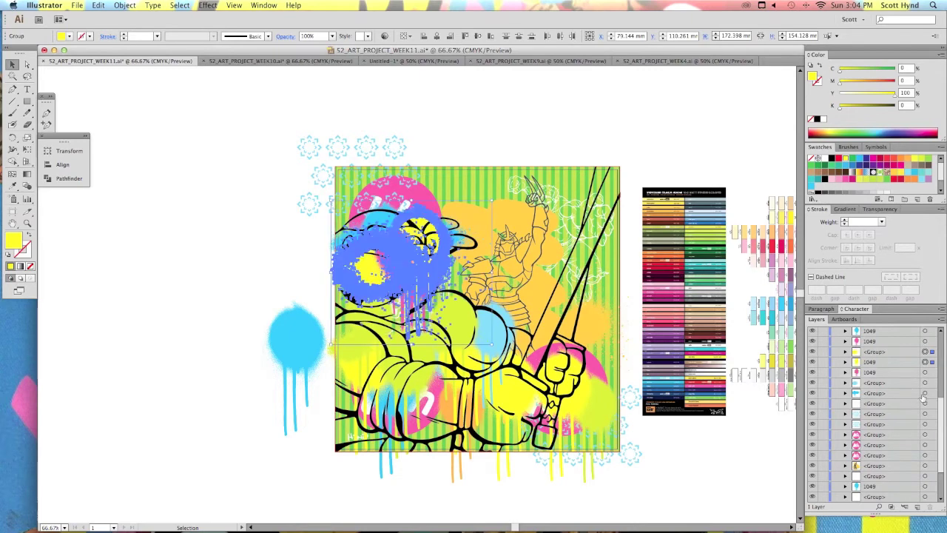
key("ctrl+shift+bracketright")
key("ctrl+bracketleft")
left_click(201, 215)
key("ctrl")
key("ctrl+s")
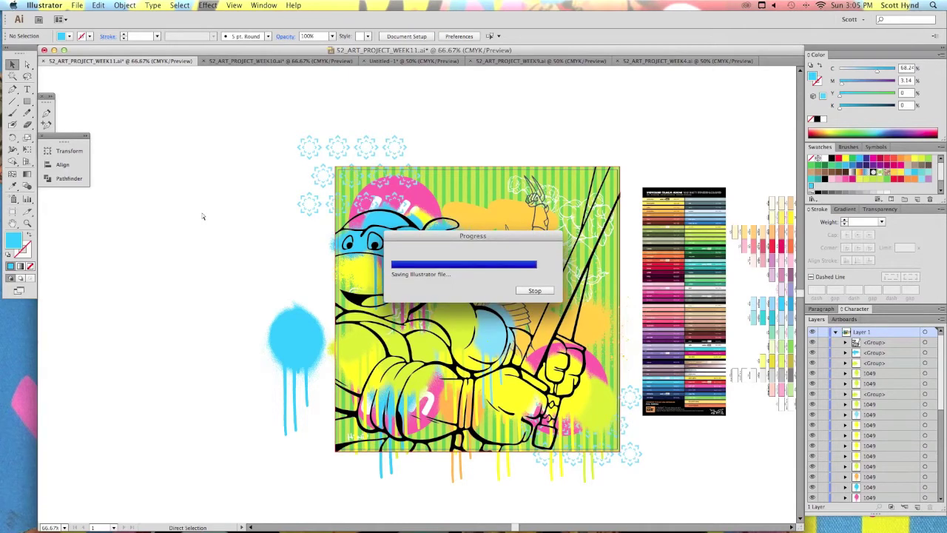
Nudge the lower-left spray-paint group down three steps
left_click(353, 381)
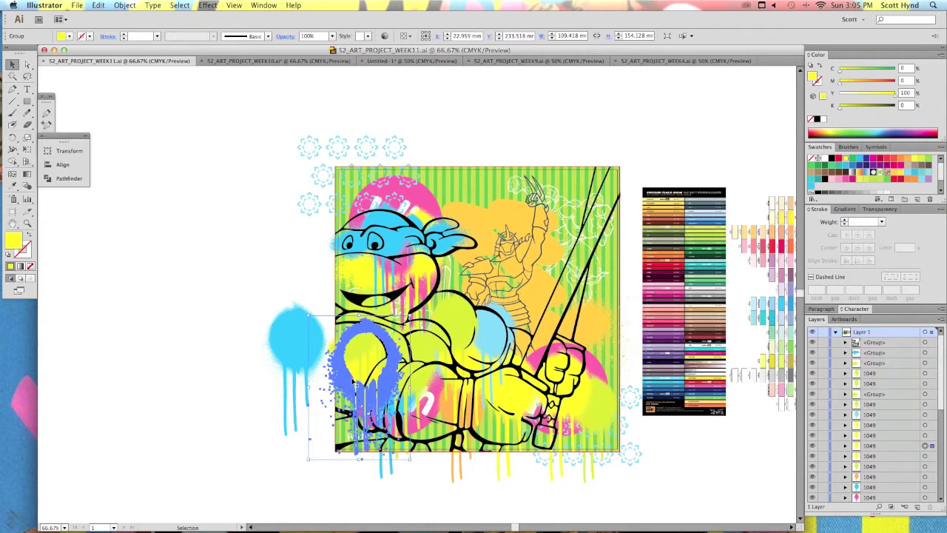
key("shift+Down")
key("shift+Down")
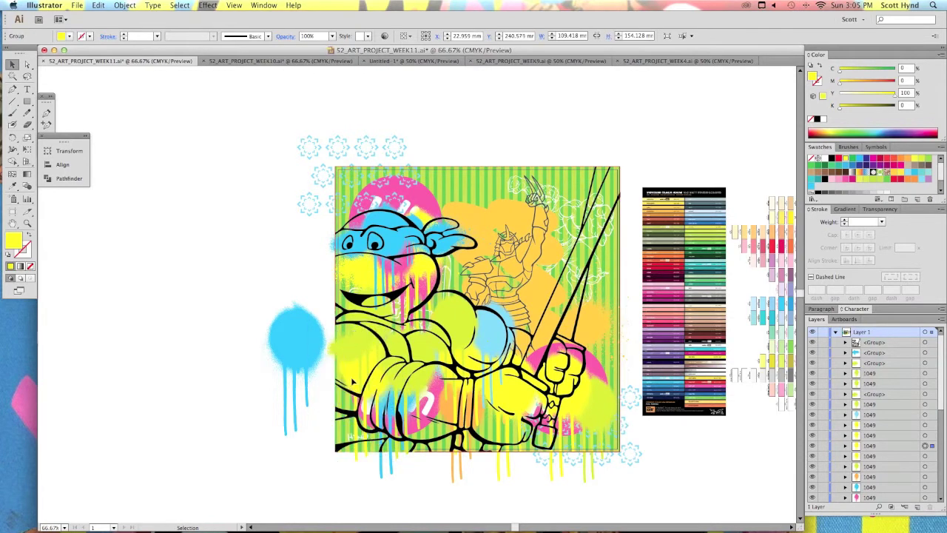
key("shift+Down")
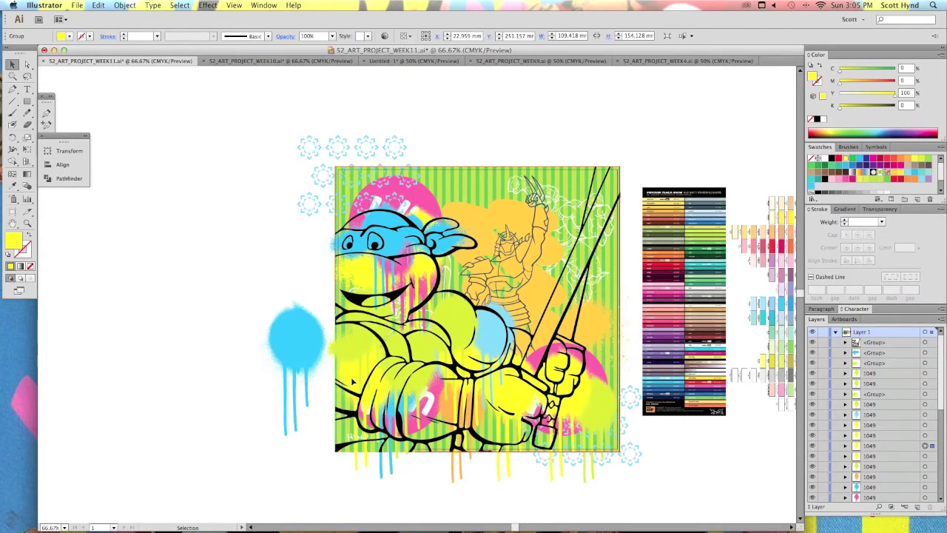
key("shift+Down")
Nudge the cyan drips below the poster four steps to the right
left_click(407, 468)
key("shift+Right")
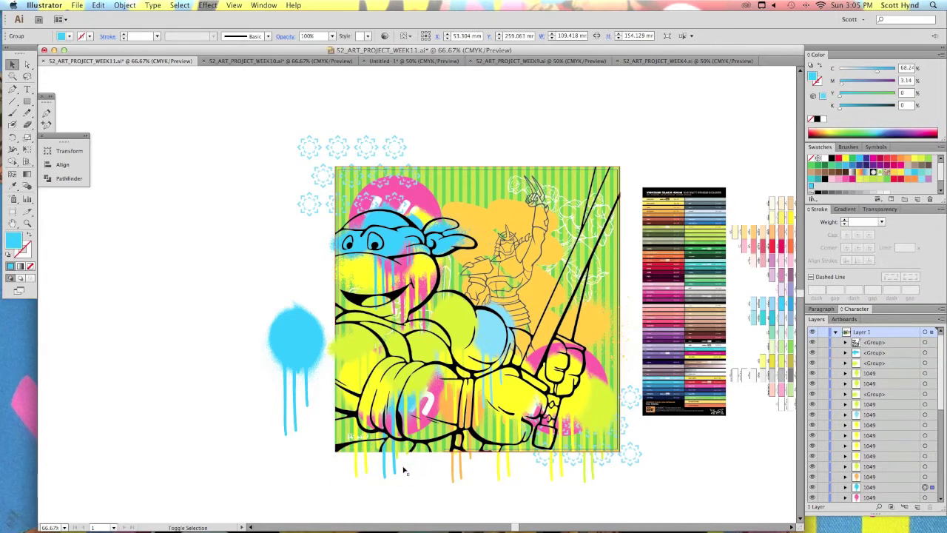
key("shift+Right")
key("shift+Right")
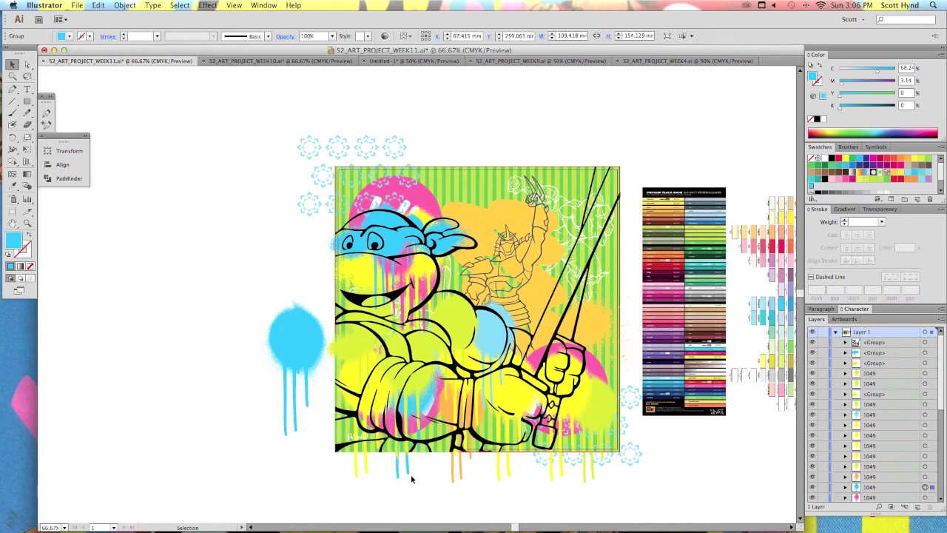
key("shift+Right")
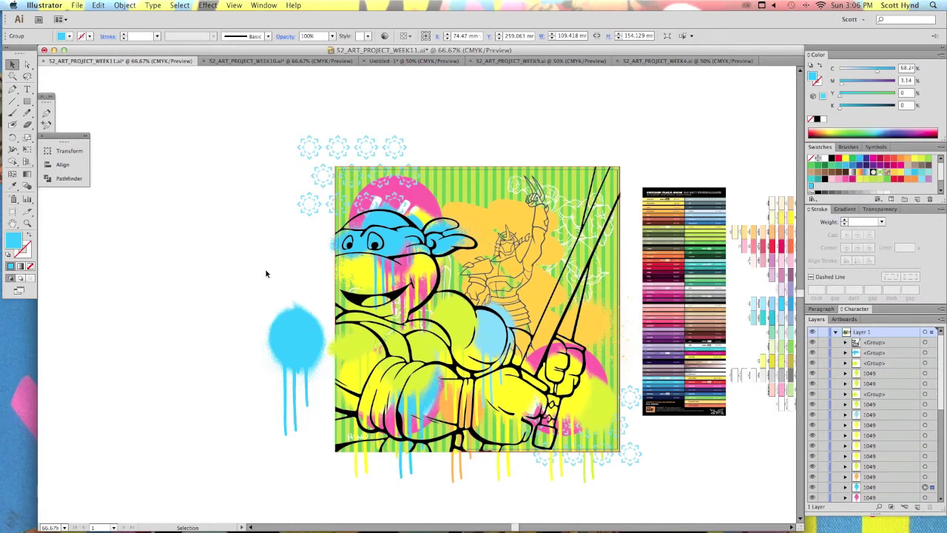
key("shift+Right")
key("shift+Right")
key("shift+Right")
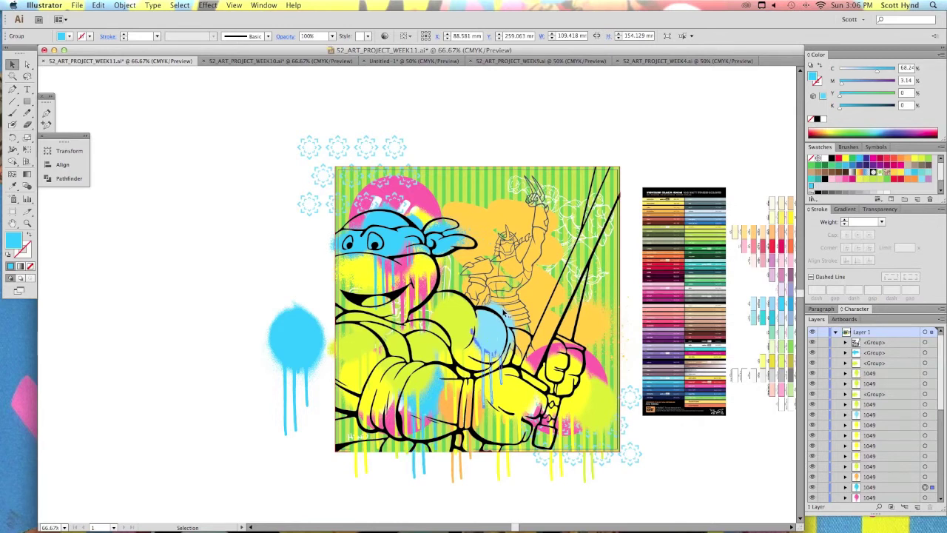
left_click(522, 419)
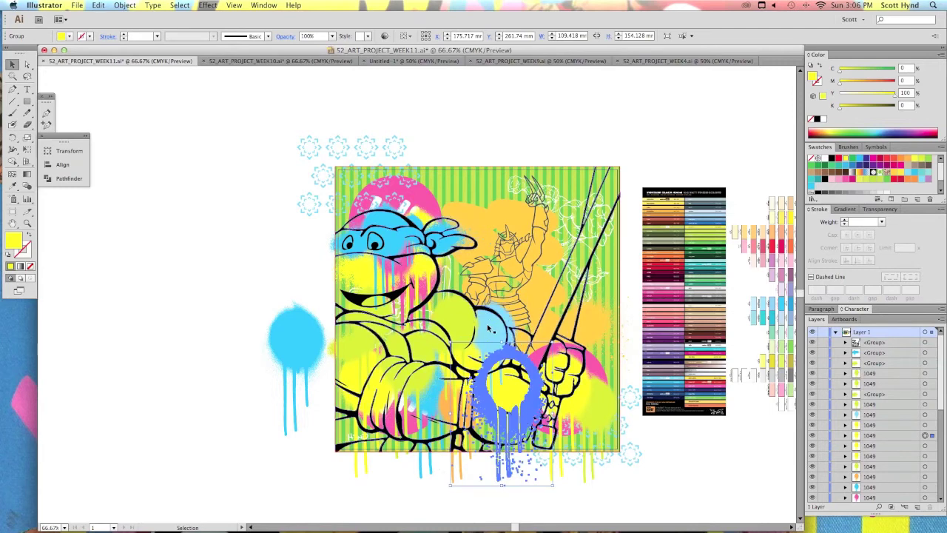
Select the two blue spray rings near the sword hand and remove them
left_click(454, 316, "shift")
left_click(454, 317, "shift")
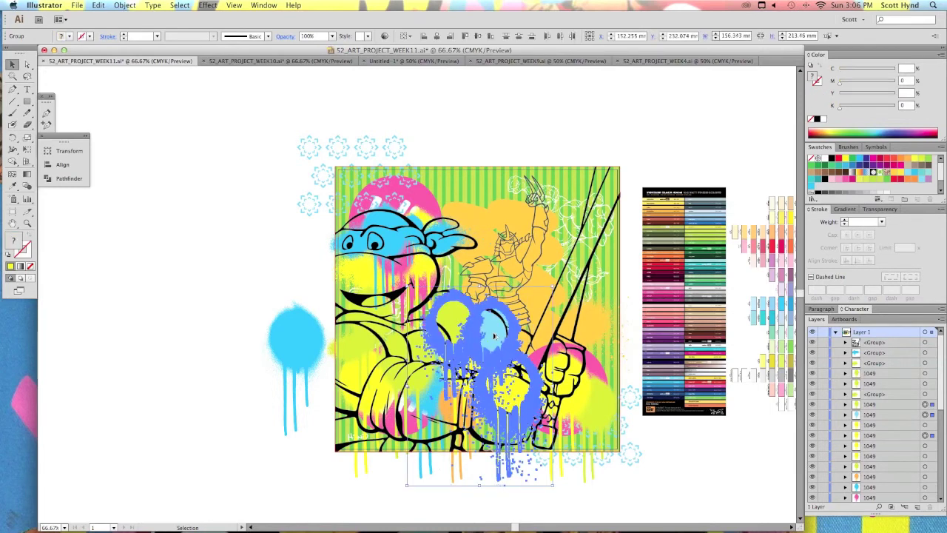
key("Delete")
key("ctrl+z")
key("Delete")
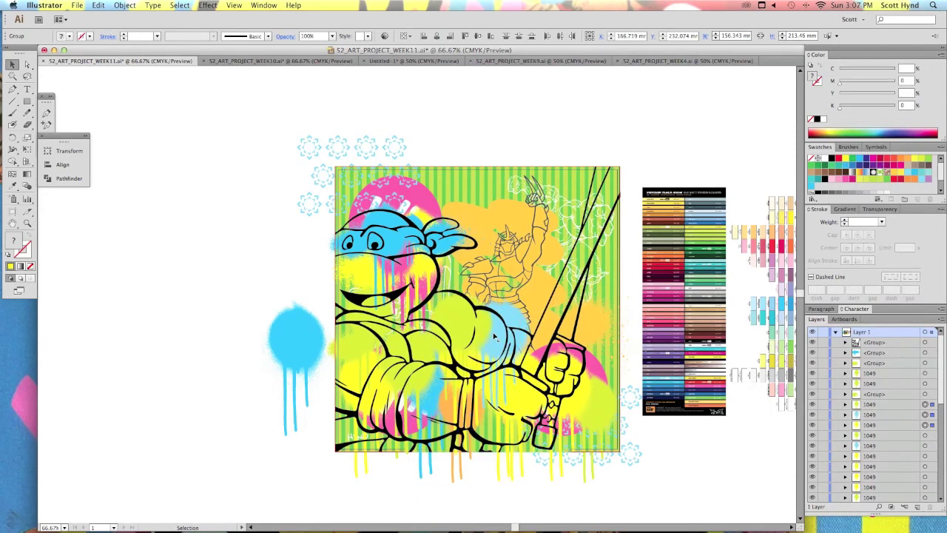
Nudge the drip below the poster right, then shift the cyan splatter group right and up
key("Right")
key("Right")
key("Right")
key("Right")
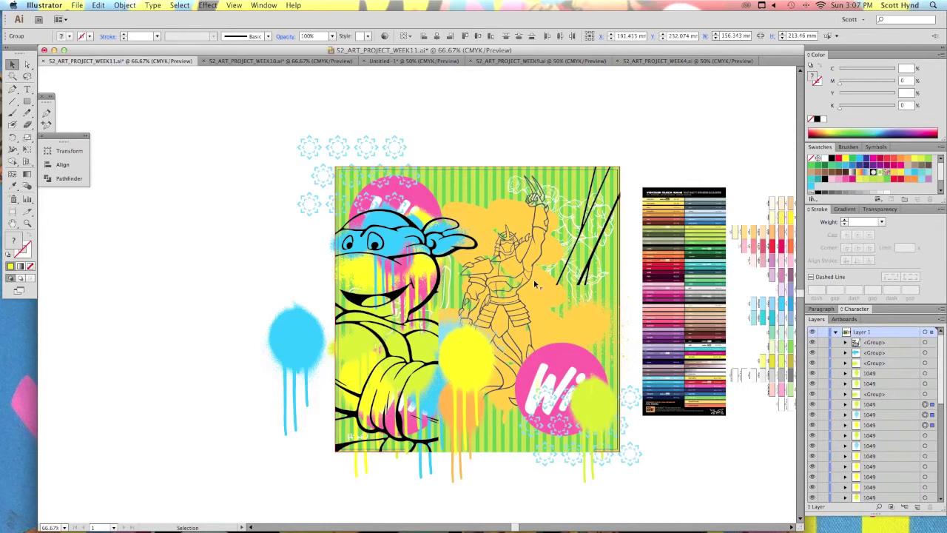
key("shift+Right")
key("shift+Right")
key("shift+Right")
key("shift+Up")
key("shift+Up")
key("shift+Up")
key("shift+Up")
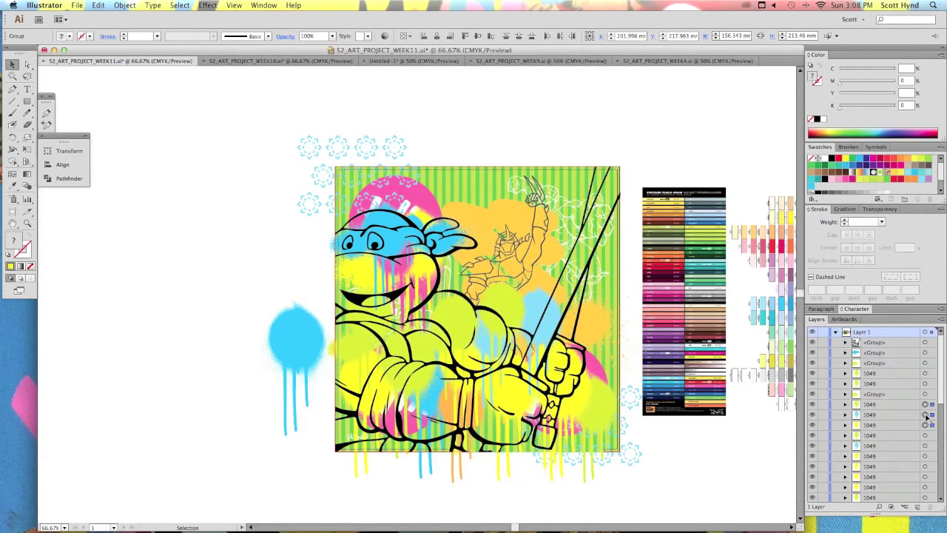
key("shift+Up")
key("ctrl+z")
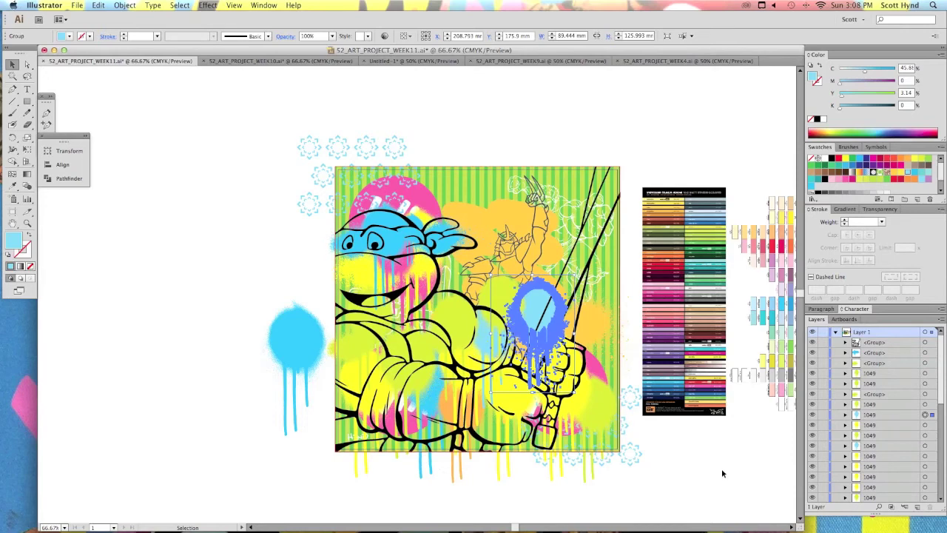
Move the blue splatter further right and bring it forward over the sword hand
key("shift+Right")
key("shift+Right")
key("shift+Right")
key("shift+Right")
key("shift+Right")
key("shift+Right")
key("ctrl+bracketright")
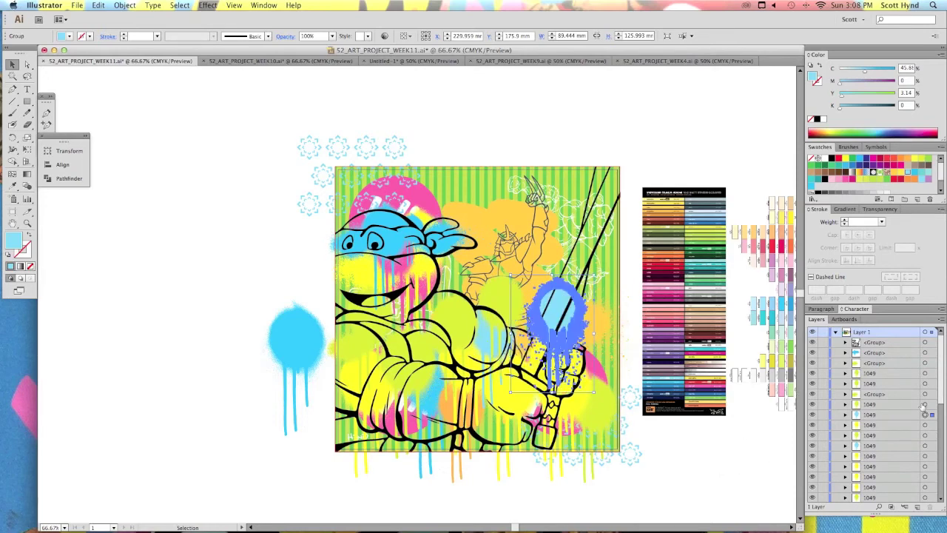
key("ctrl+z")
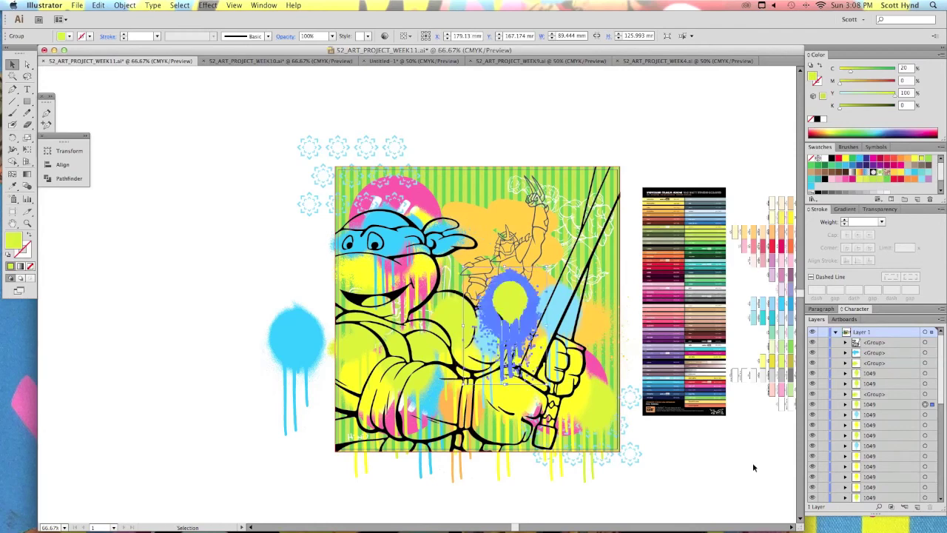
key("shift+Right")
key("shift+Right")
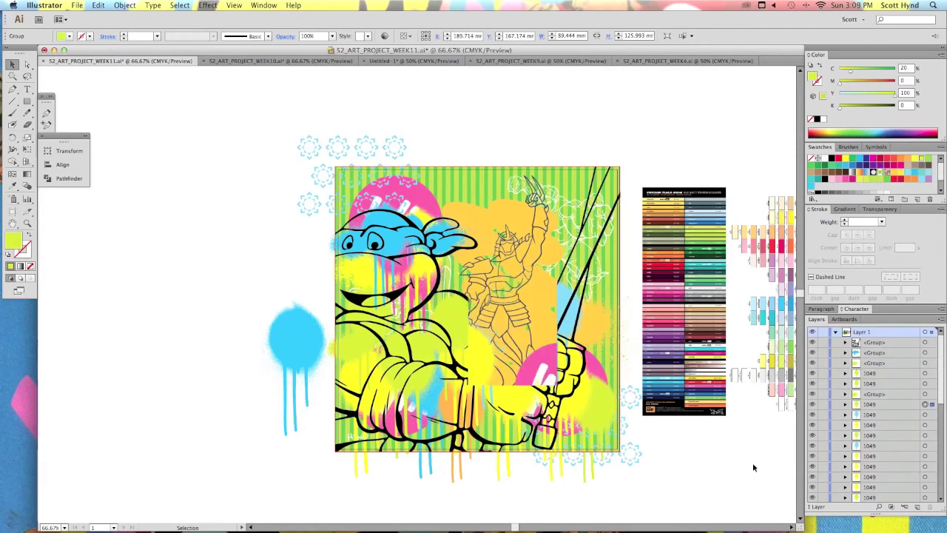
key("shift+Right")
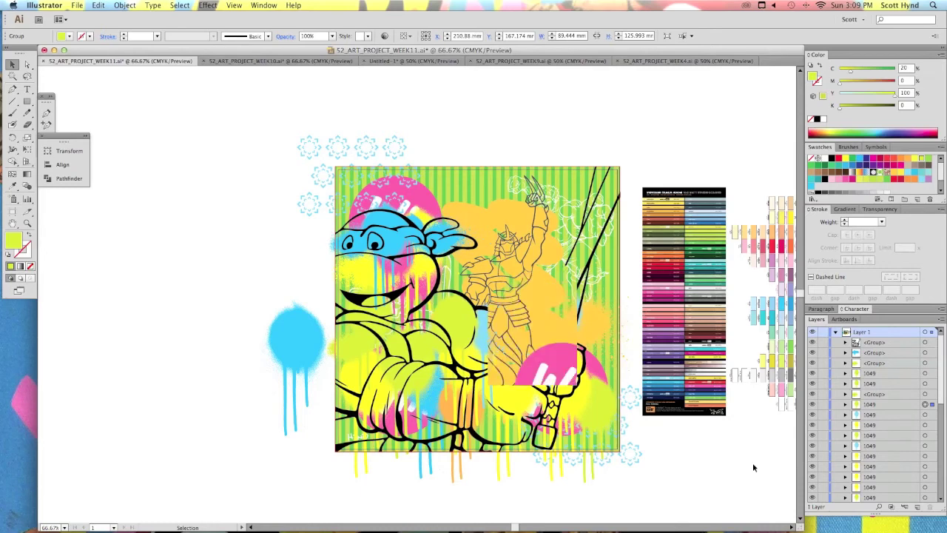
Shift the sword-and-hand artwork right and up
key("shift+Right")
key("shift+Right")
key("shift+Up")
key("shift+Up")
key("shift+Up")
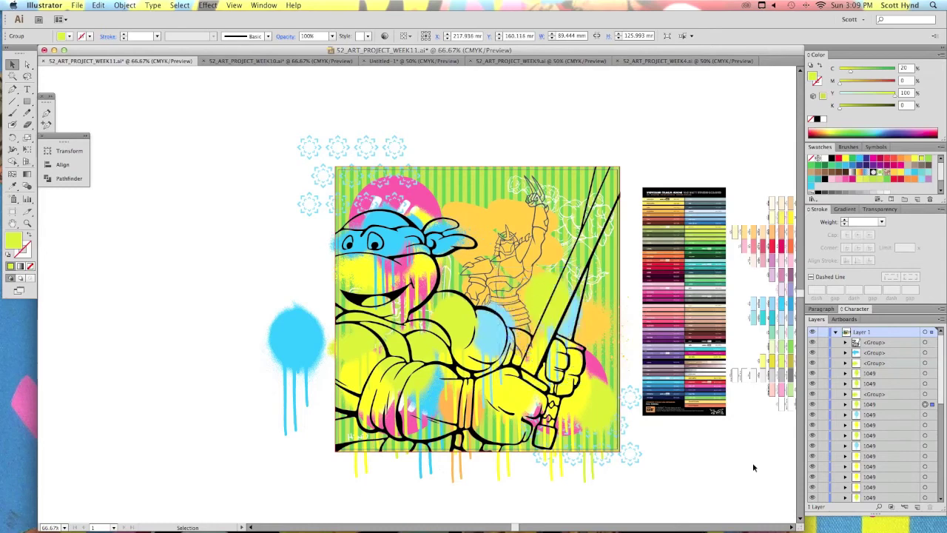
key("shift+Up")
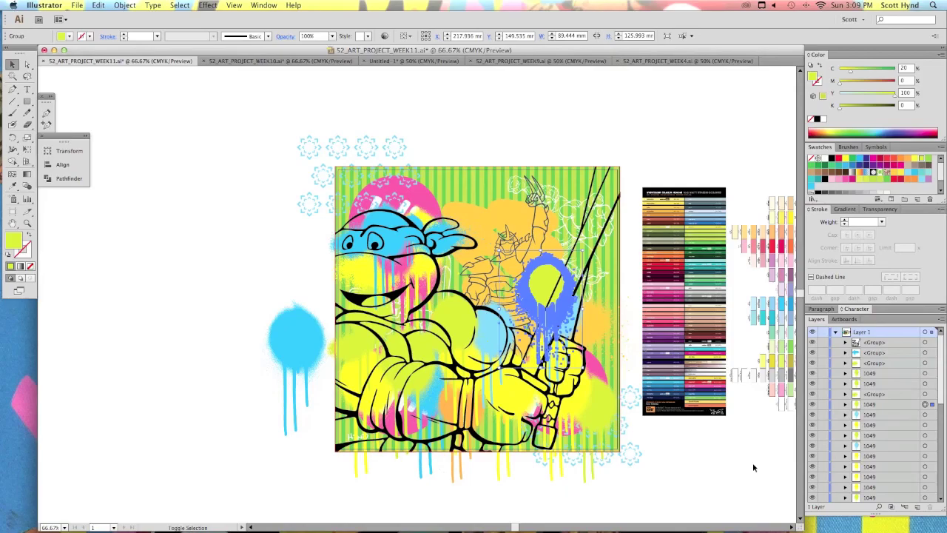